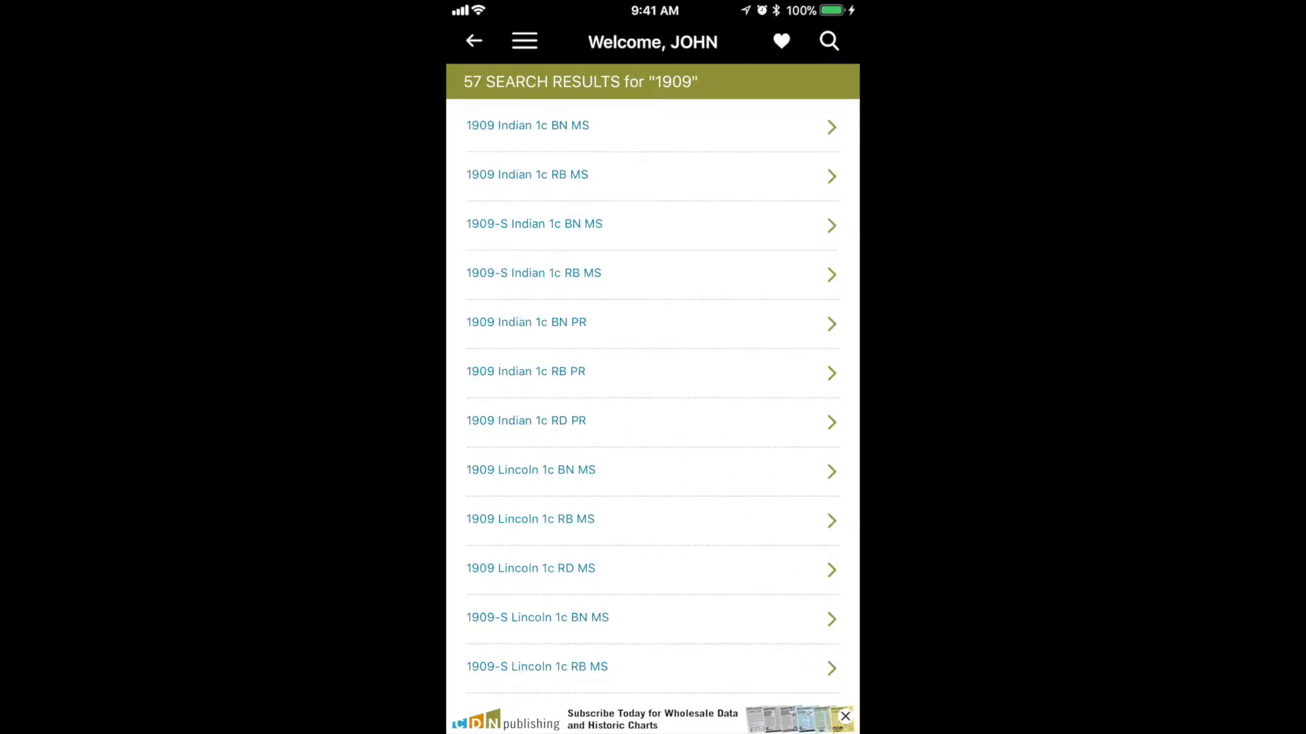
pyautogui.scroll(-10, 653, 408)
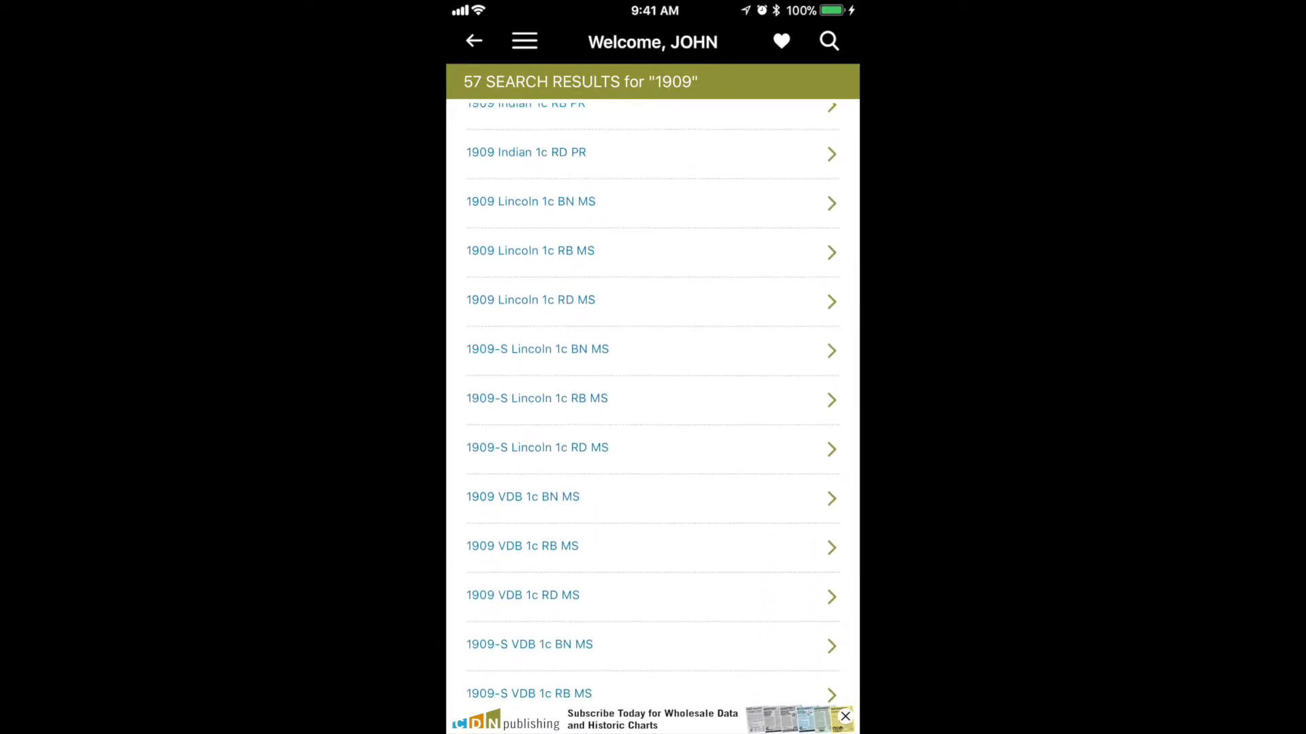
pyautogui.scroll(-6, 653, 408)
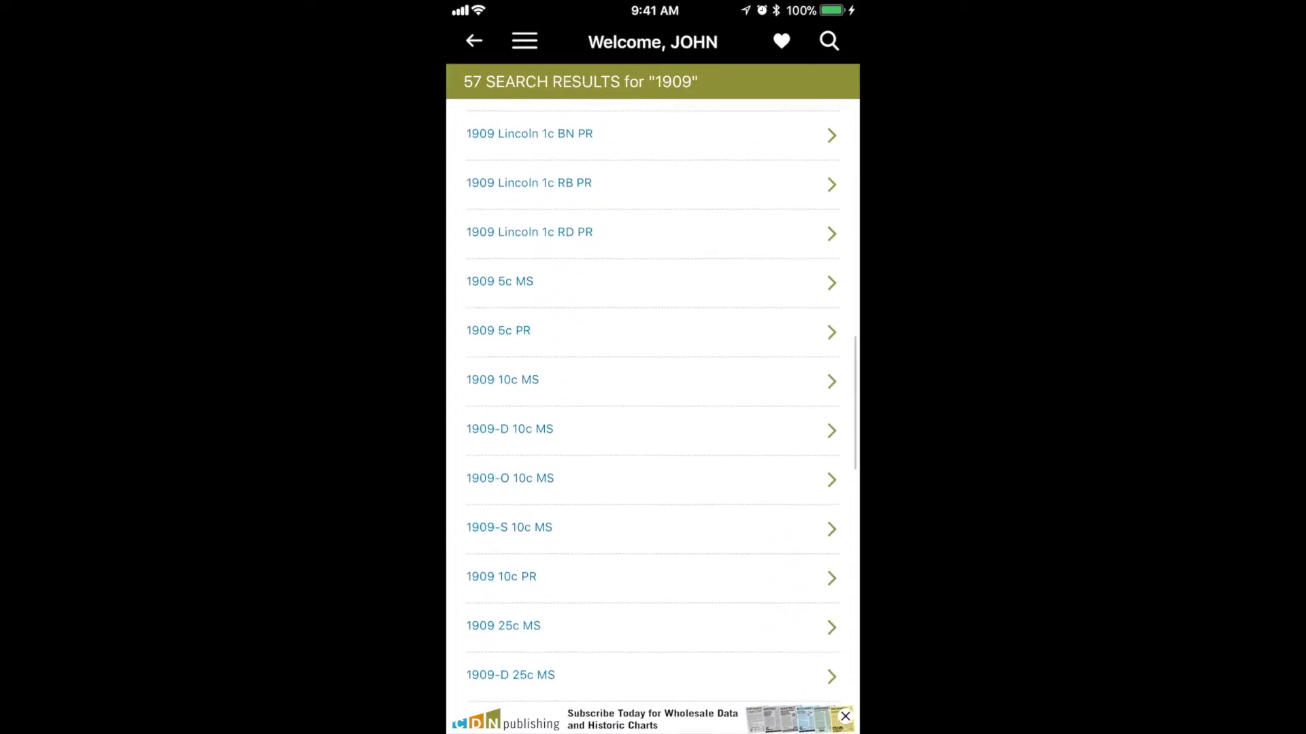
# Open the grade price table for the 1909 5c MS from the 1909 search results.
pyautogui.click(653, 282)
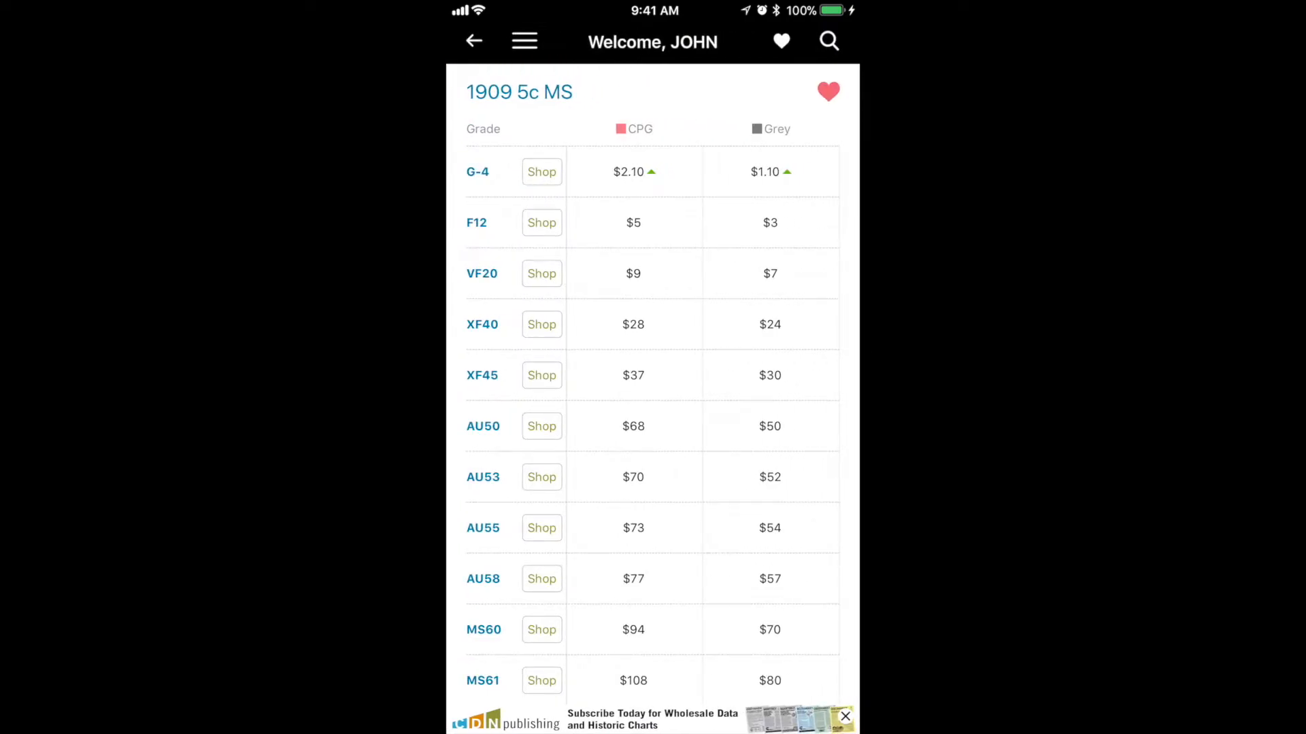
pyautogui.scroll(-3, 653, 409)
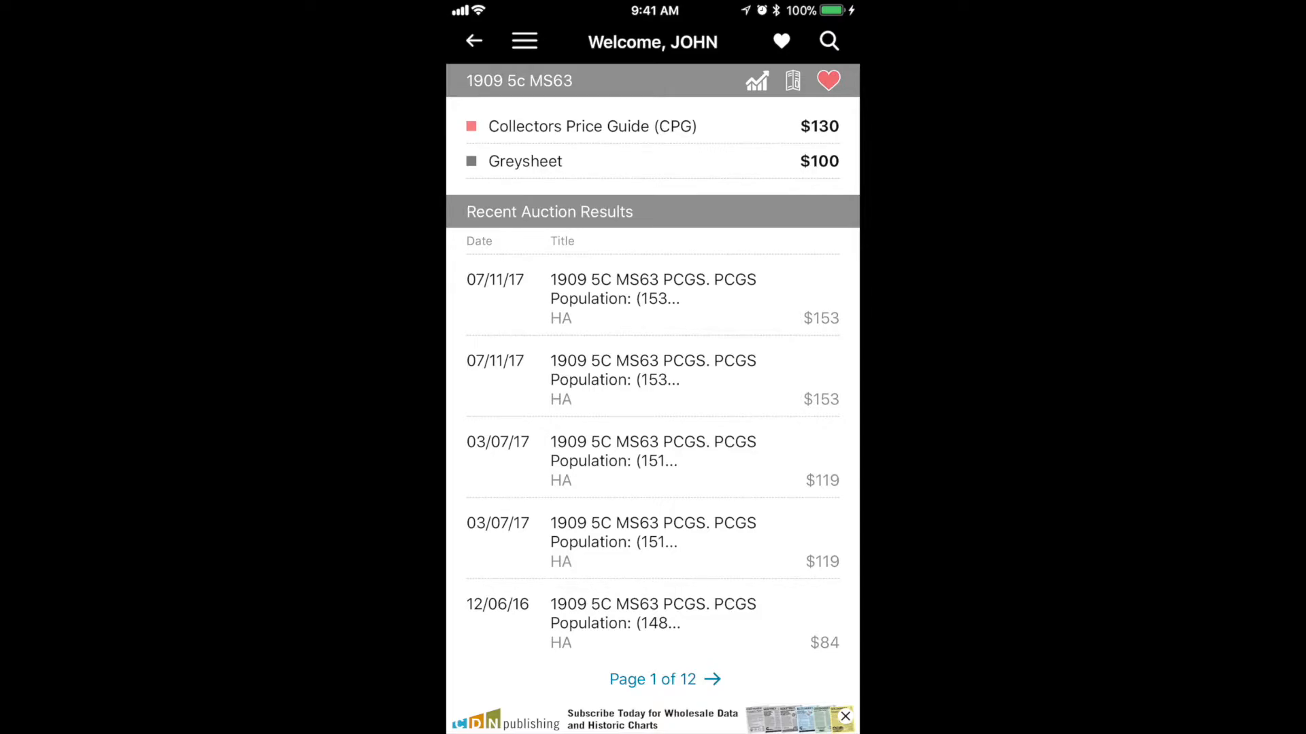
# View the first 1909 5c MS63 Heritage auction lot online from the auction results.
pyautogui.click(654, 298)
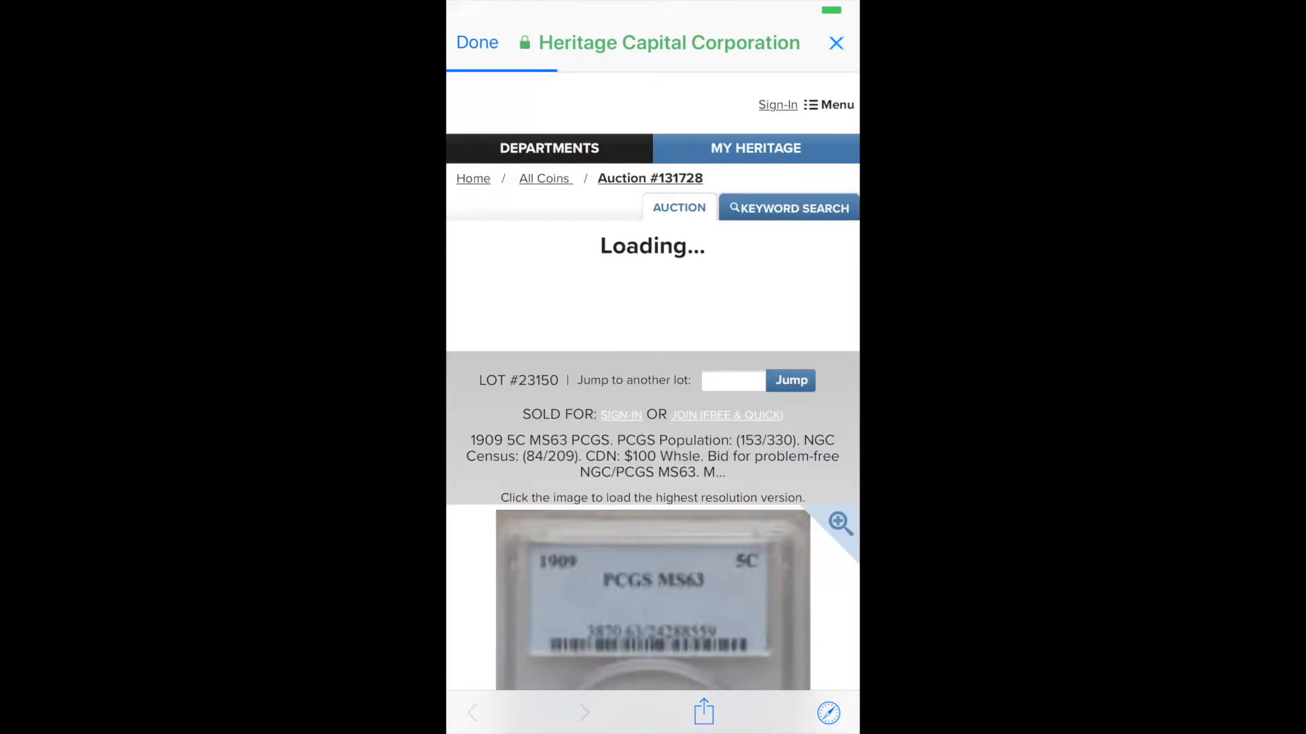
pyautogui.scroll(-5, 653, 460)
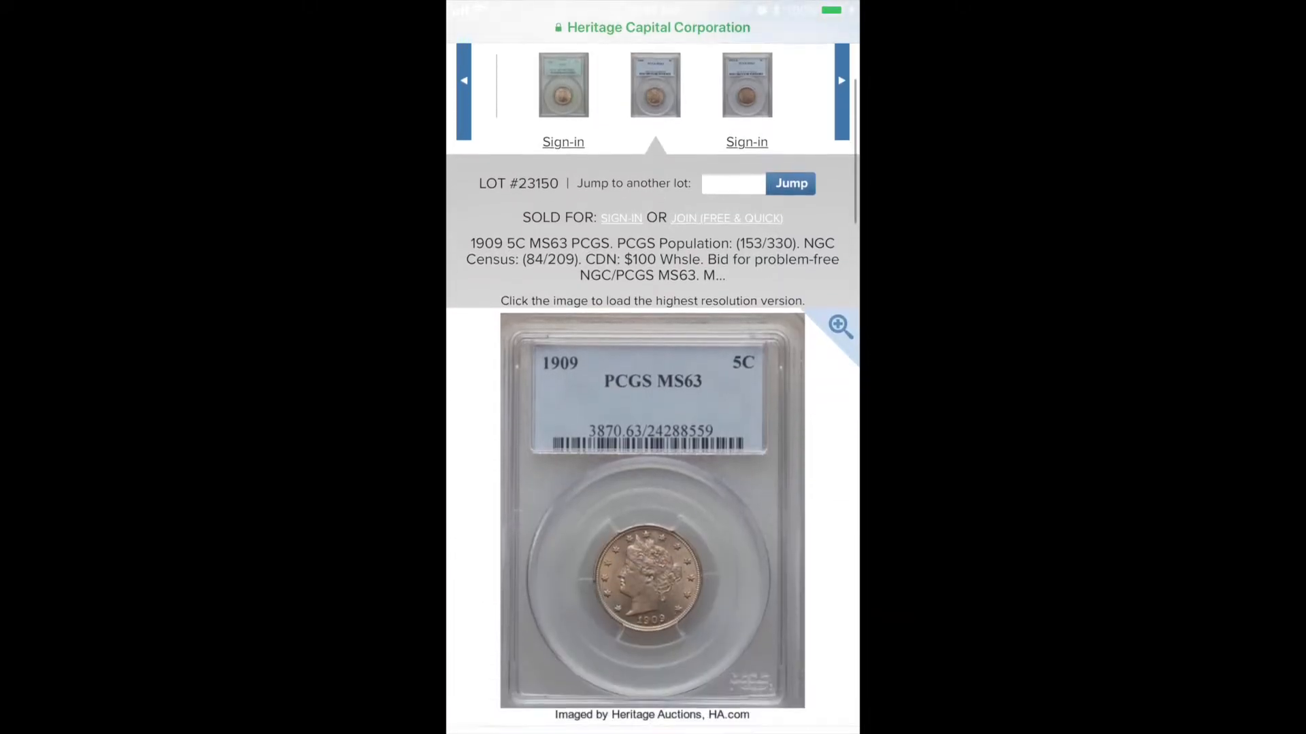
pyautogui.scroll(-5, 653, 459)
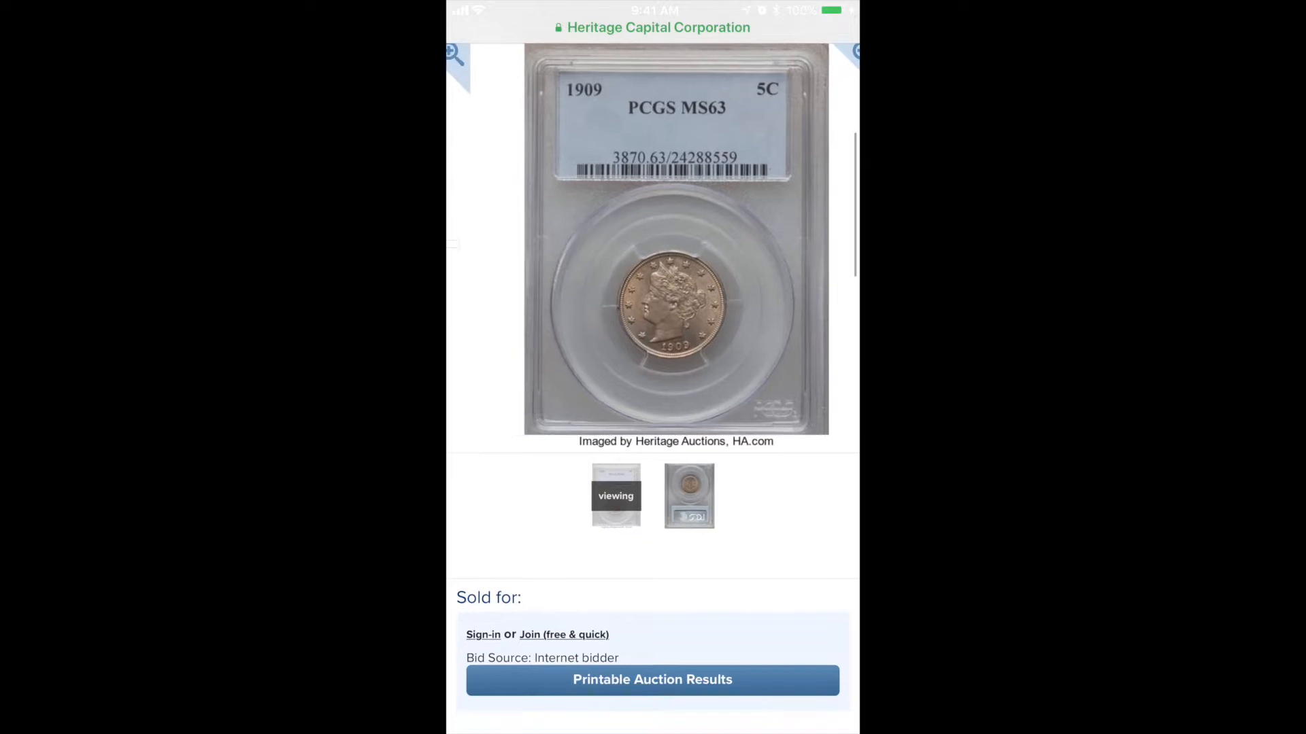
pyautogui.scroll(5, 654, 368)
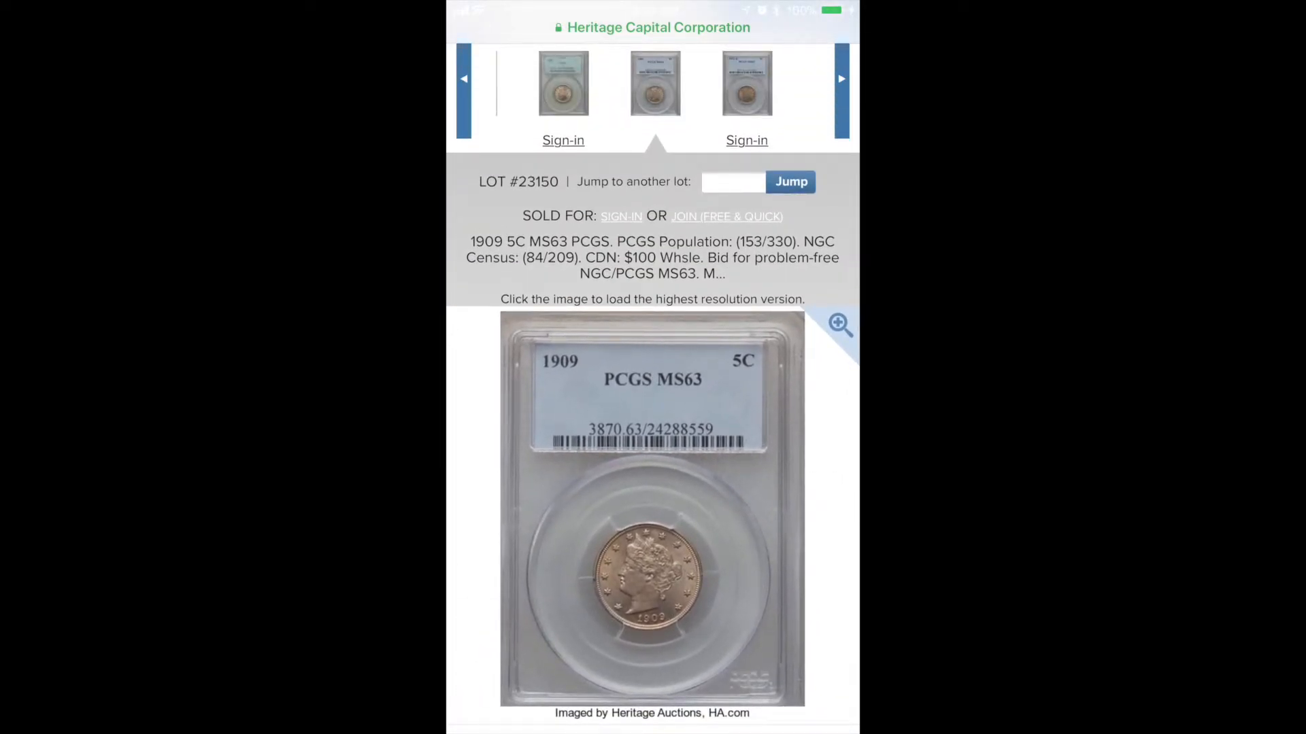
pyautogui.click(472, 11)
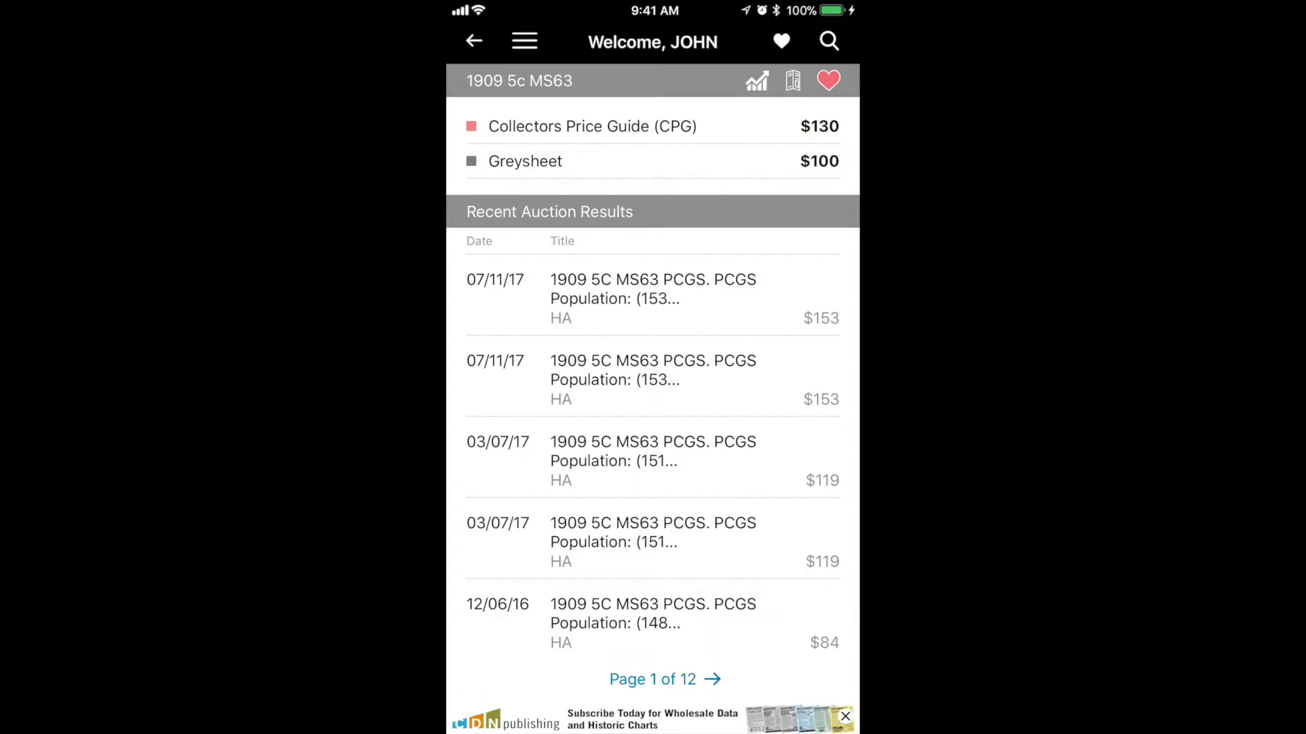
pyautogui.click(474, 41)
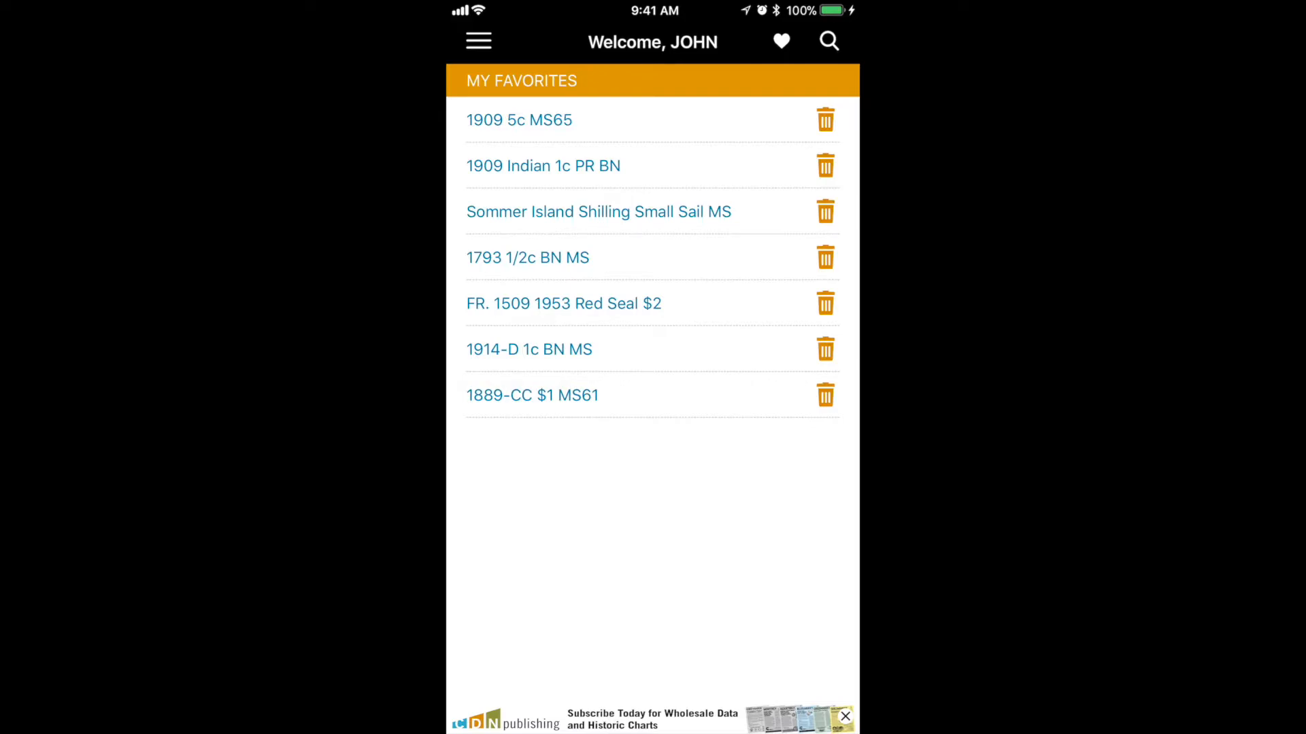
# Open the favorited 1793 1/2c BN MS price table and its AU50 auction results.
pyautogui.click(527, 257)
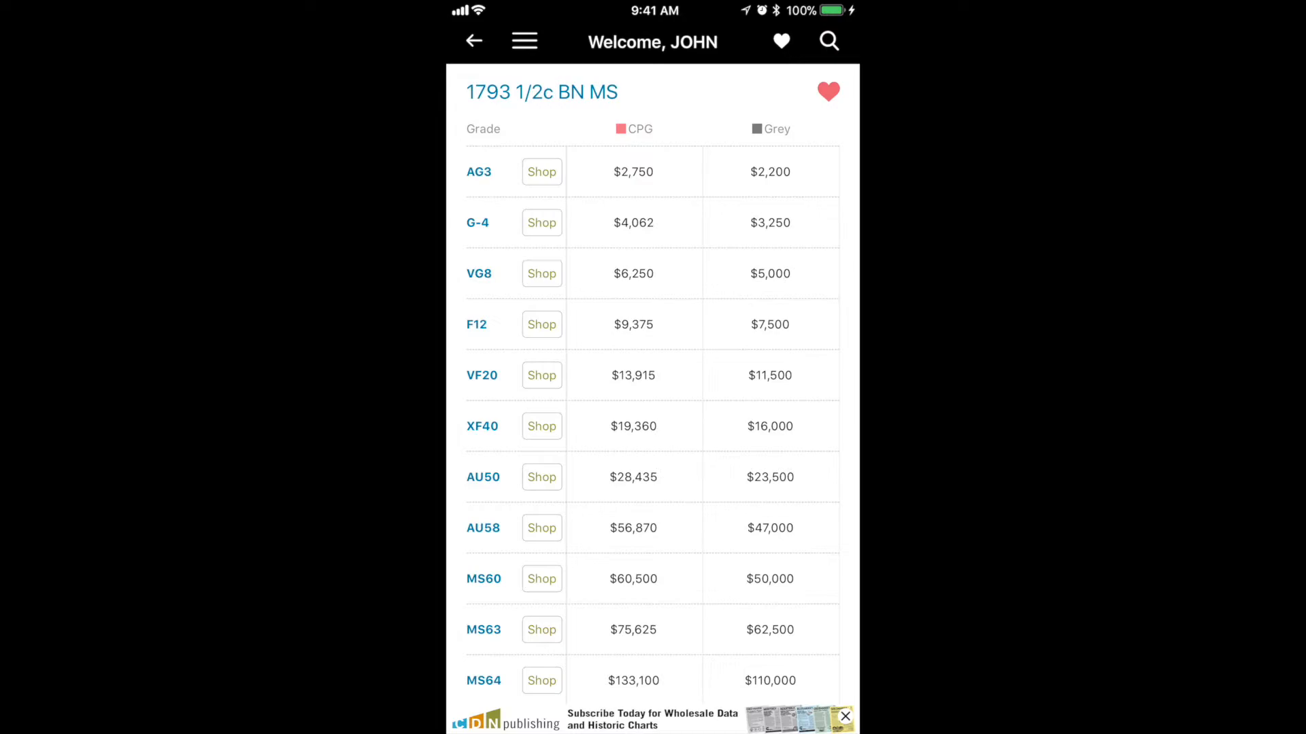
pyautogui.scroll(-2, 653, 408)
pyautogui.scroll(2, 654, 409)
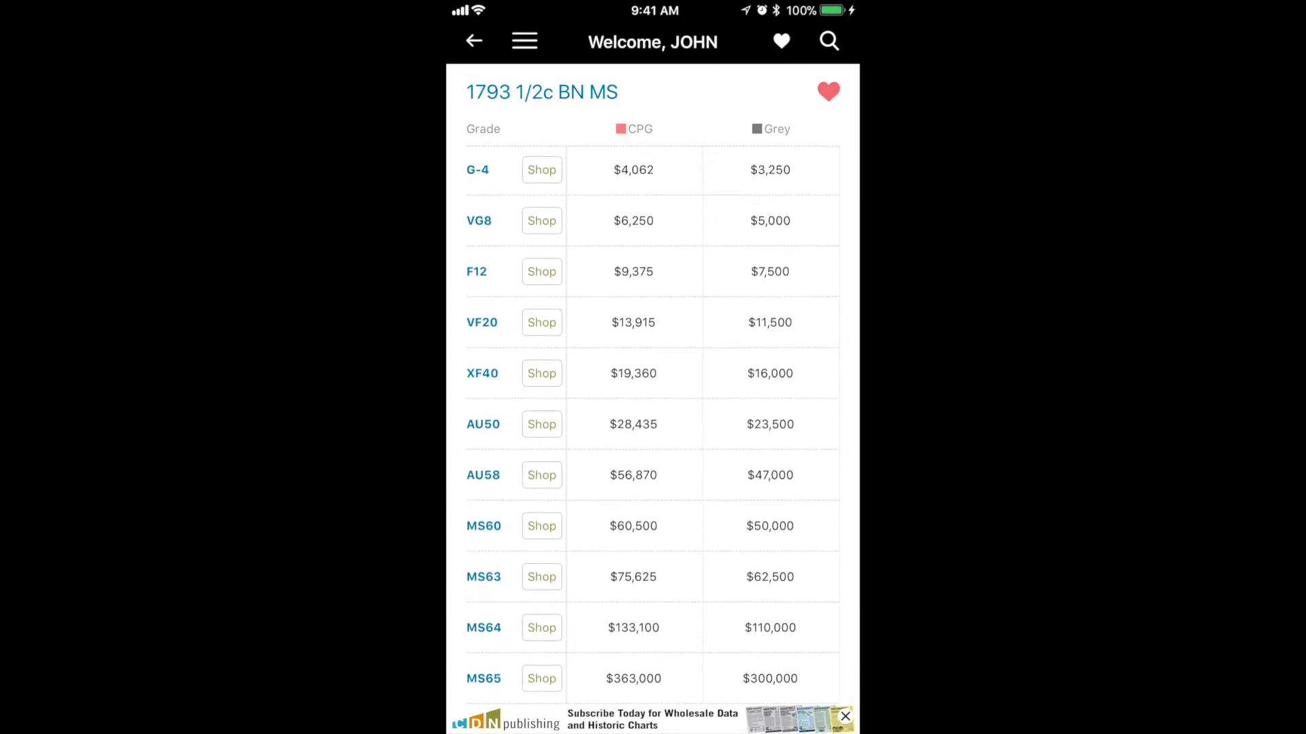
pyautogui.click(541, 223)
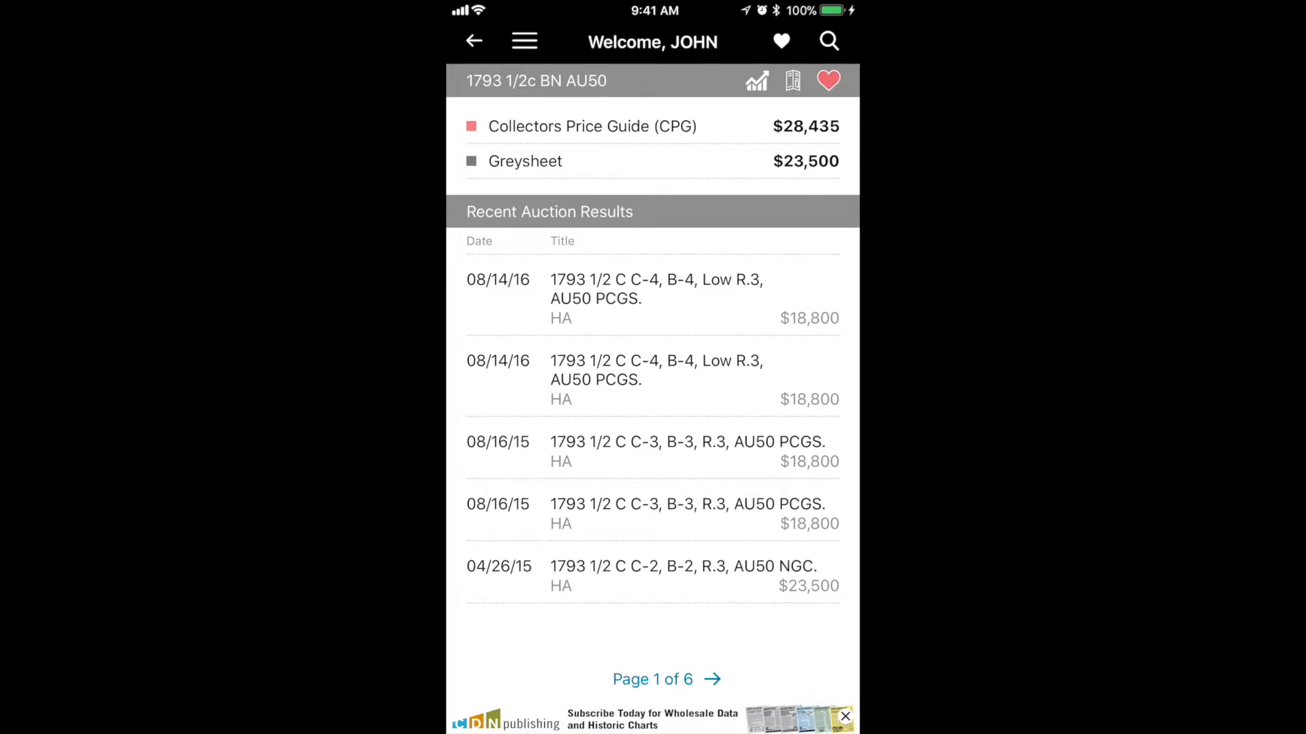
# View the 1793 half cent catalog details, then return to the pricing catalog search.
pyautogui.click(792, 80)
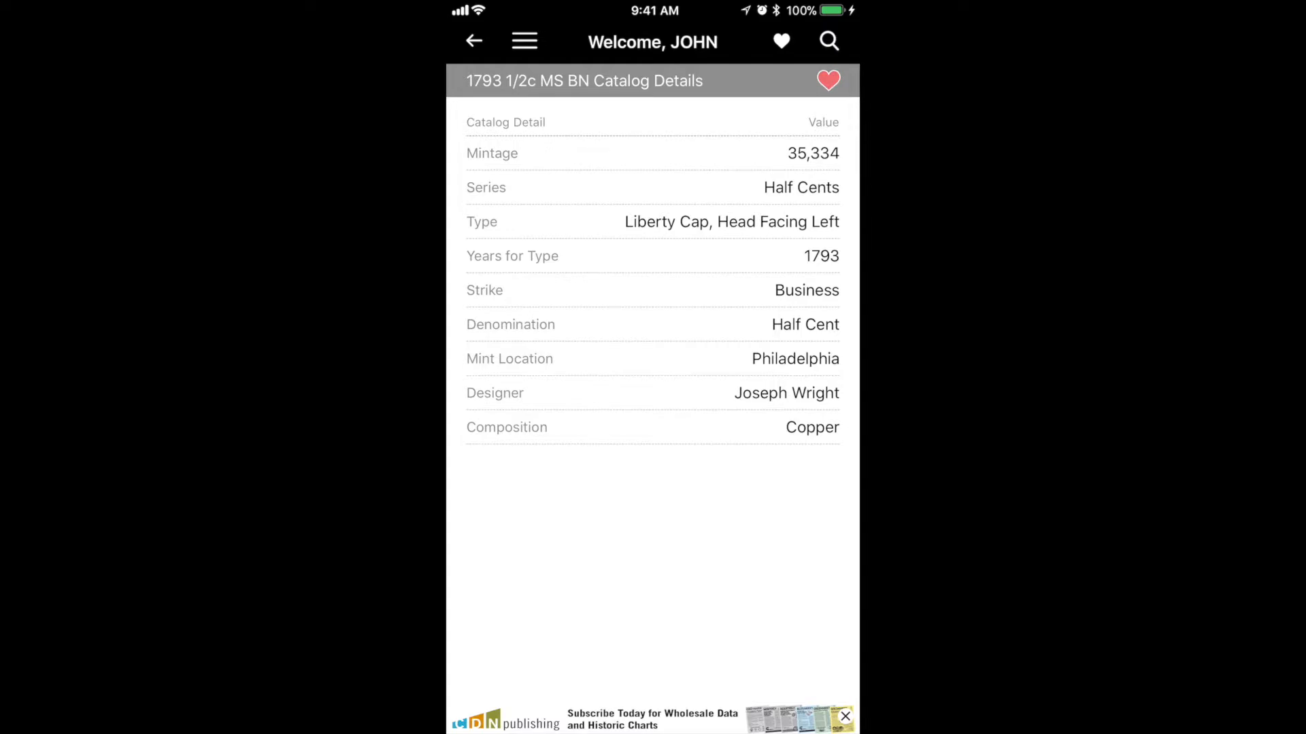
pyautogui.click(830, 41)
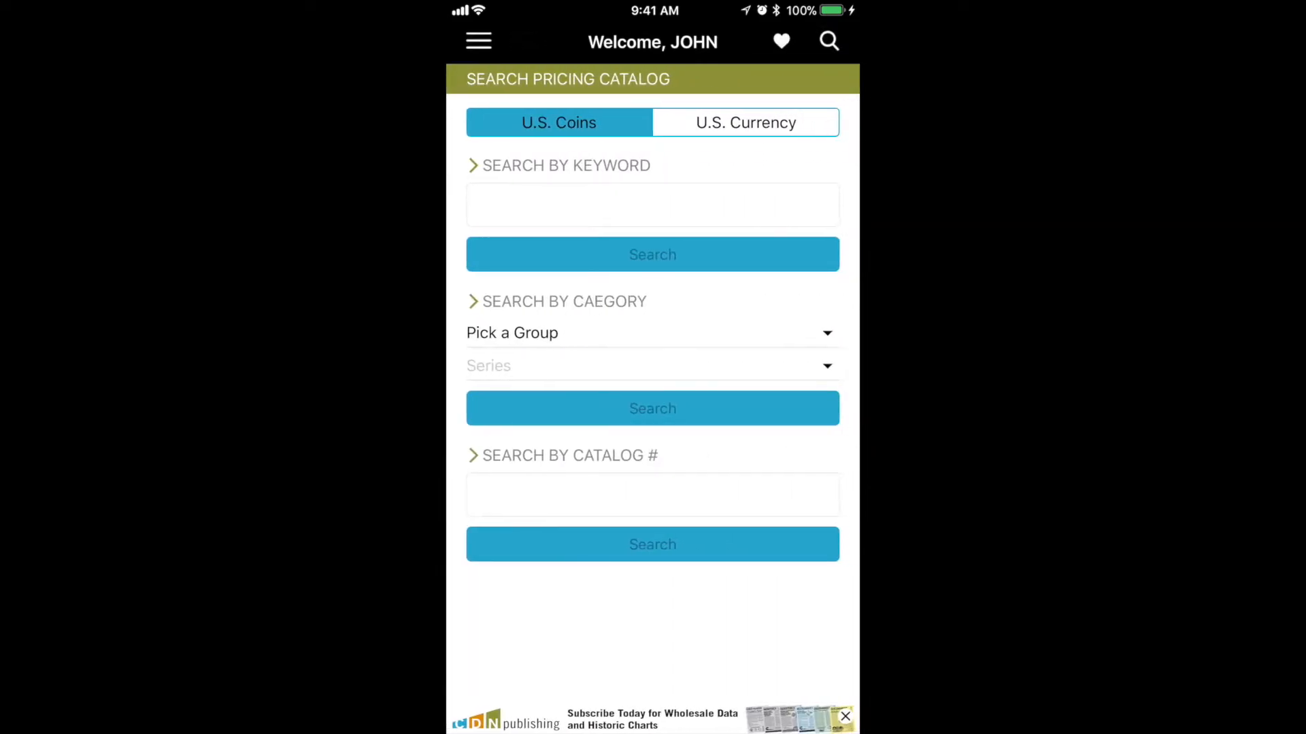
# Search by category with the Silver Dollars group and Morgan Dollars series.
pyautogui.click(653, 333)
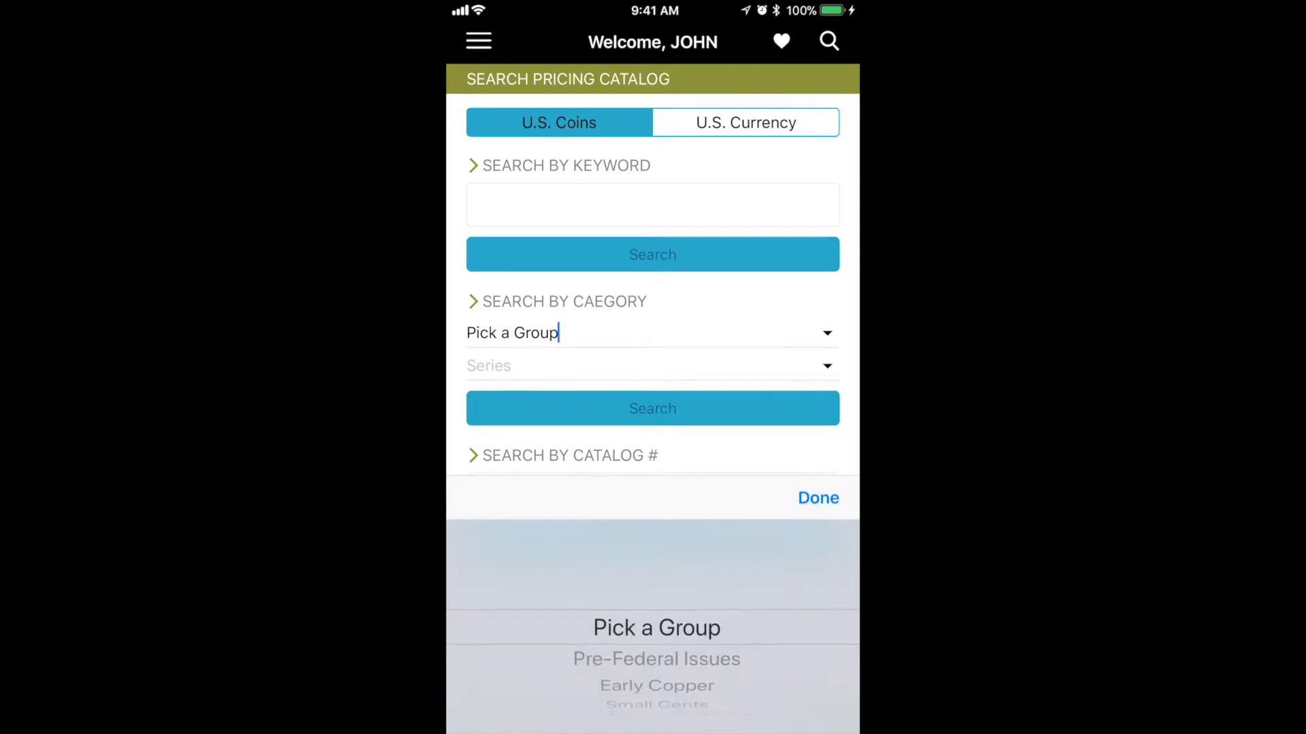
pyautogui.scroll(-5, 656, 643)
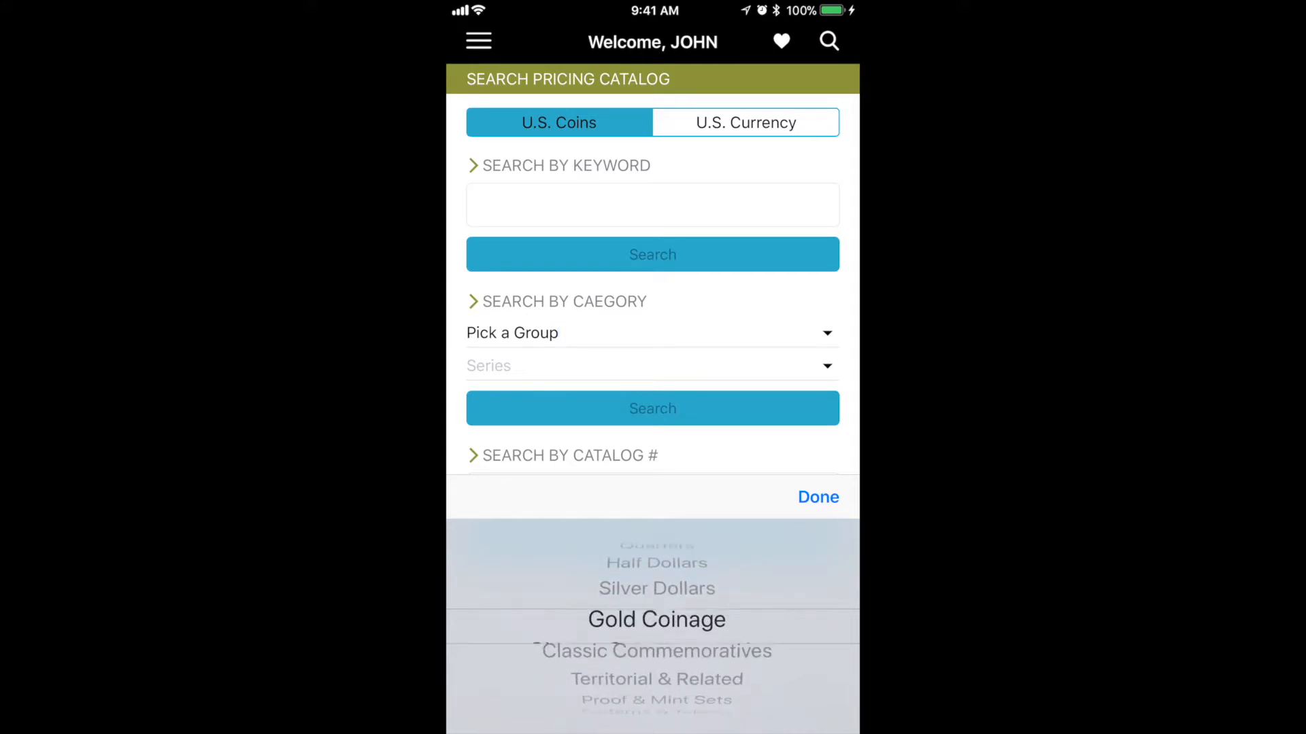
pyautogui.click(819, 497)
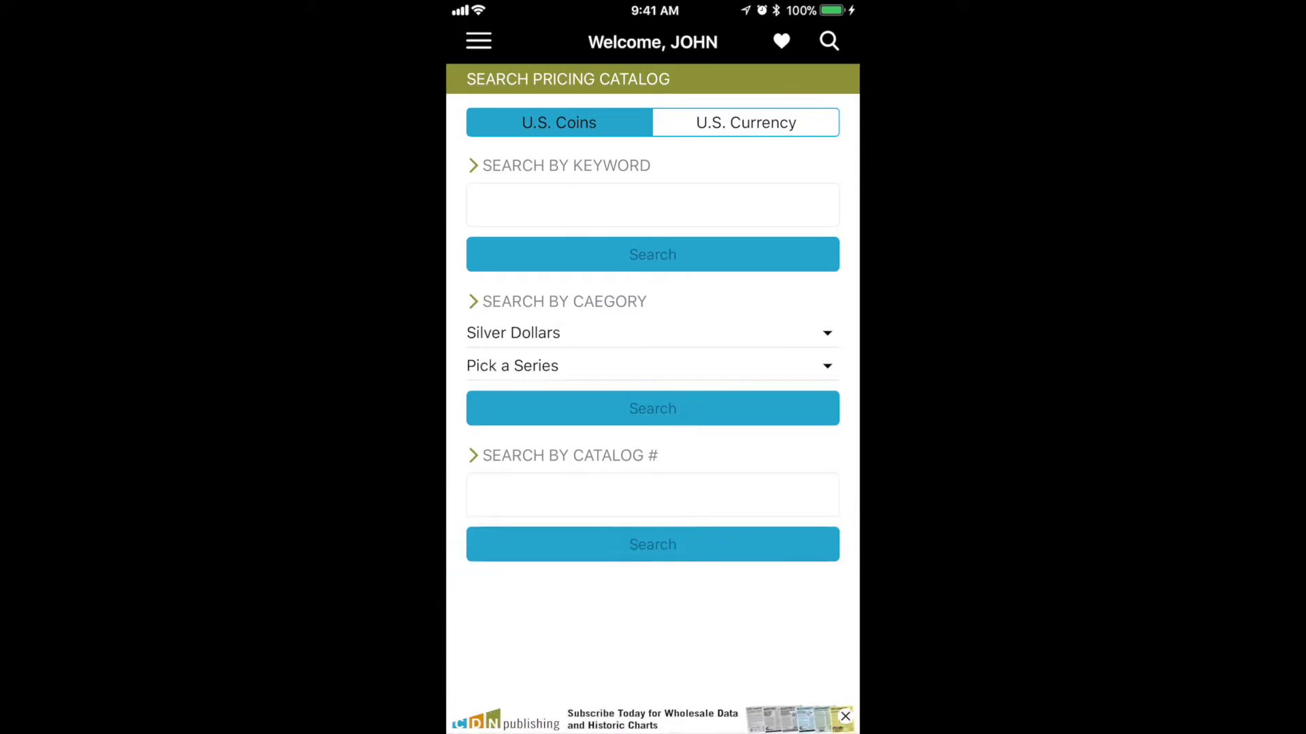
pyautogui.click(653, 365)
pyautogui.scroll(-2, 656, 642)
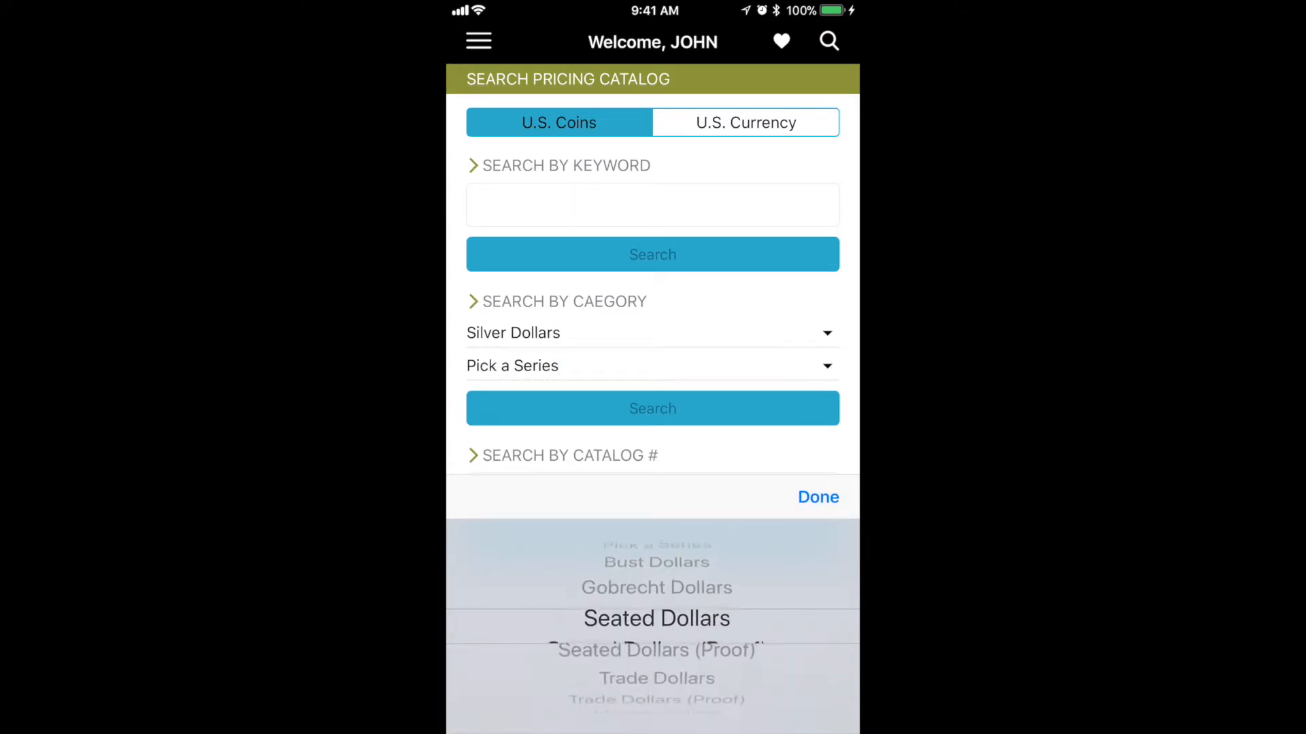
pyautogui.scroll(-3, 656, 627)
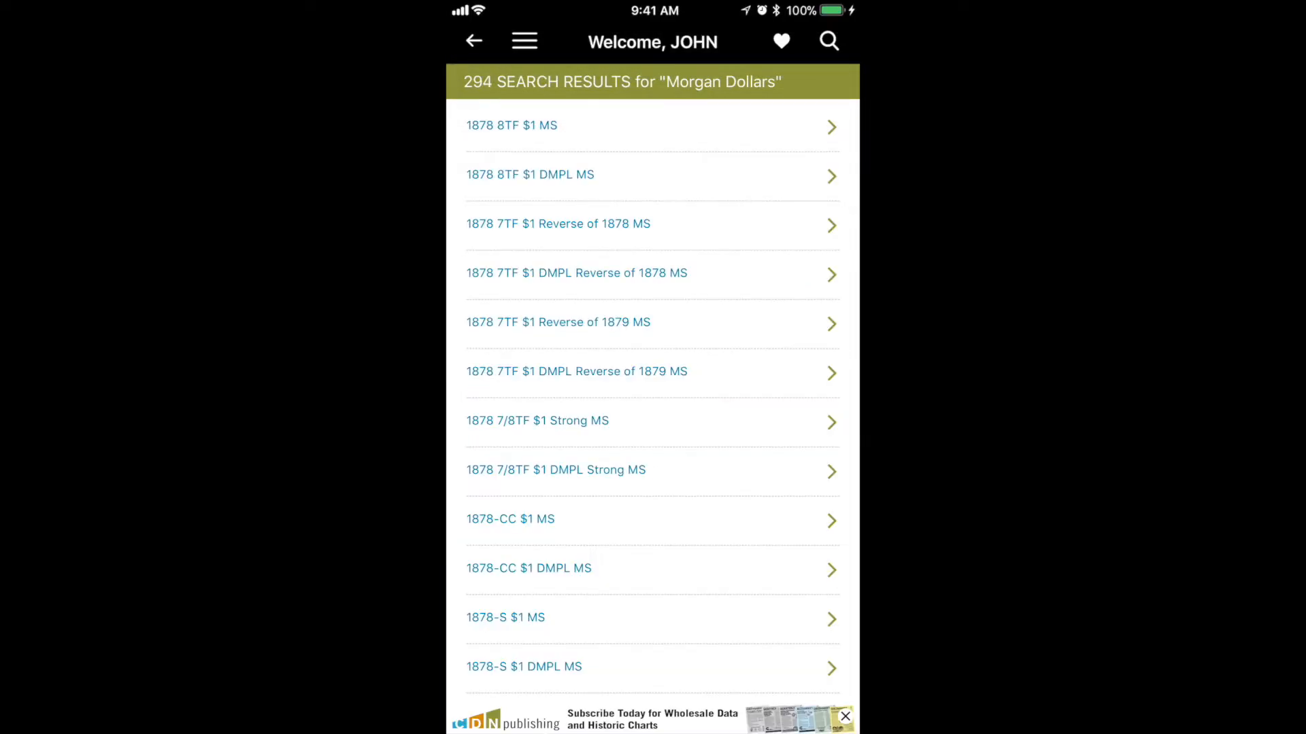
pyautogui.scroll(-8, 653, 408)
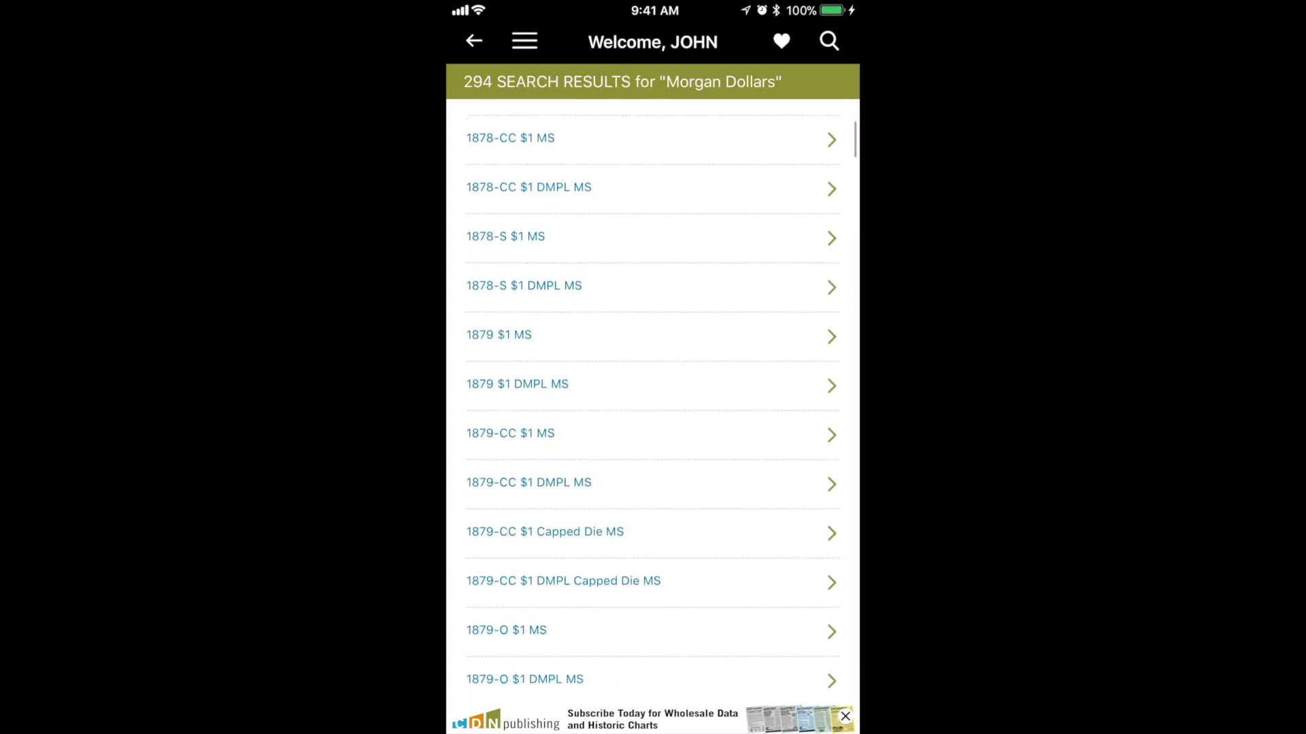
pyautogui.scroll(-8, 653, 408)
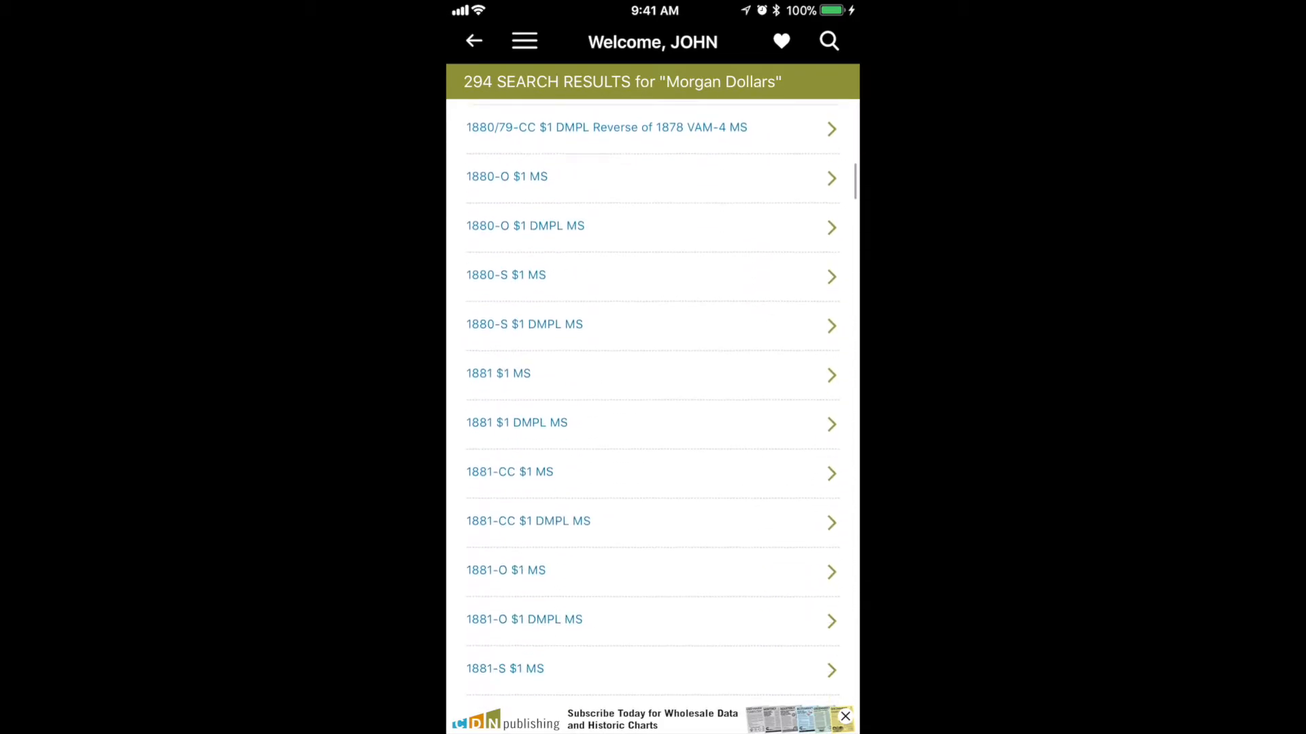
pyautogui.scroll(-5, 653, 408)
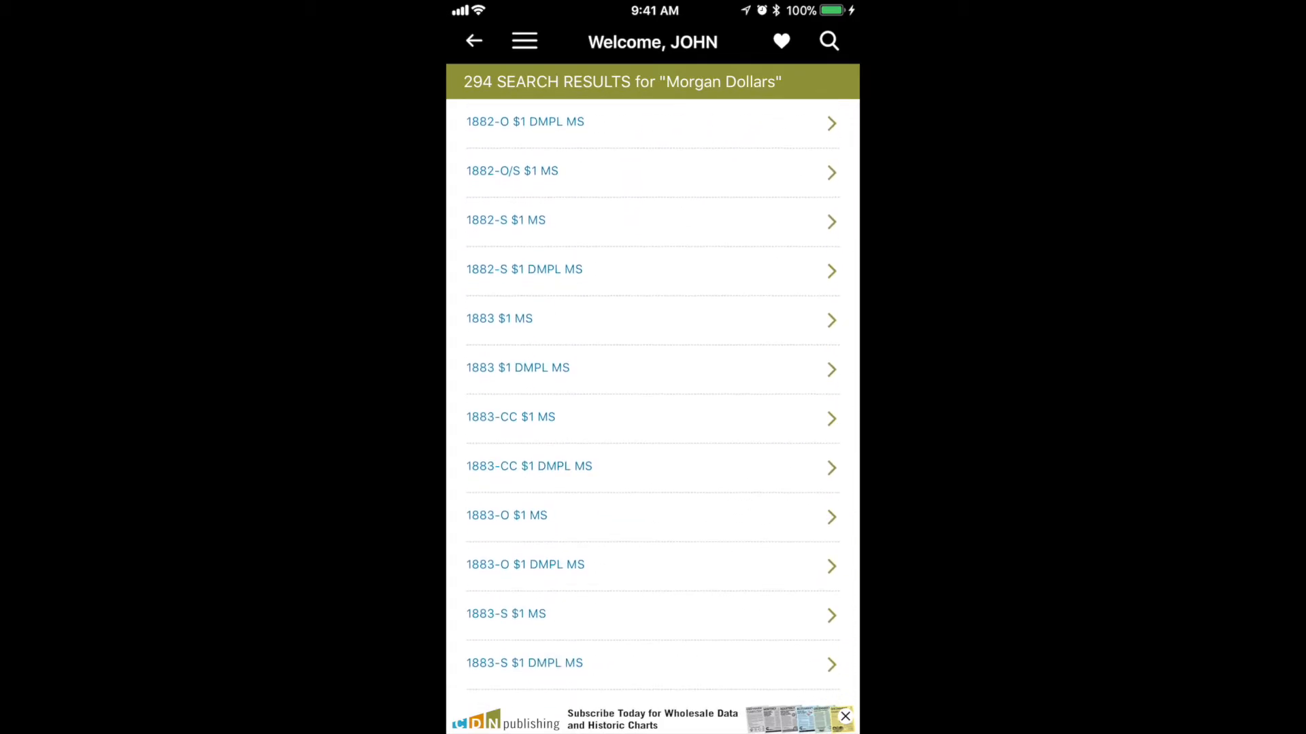
pyautogui.scroll(-4, 653, 408)
pyautogui.scroll(-8, 654, 408)
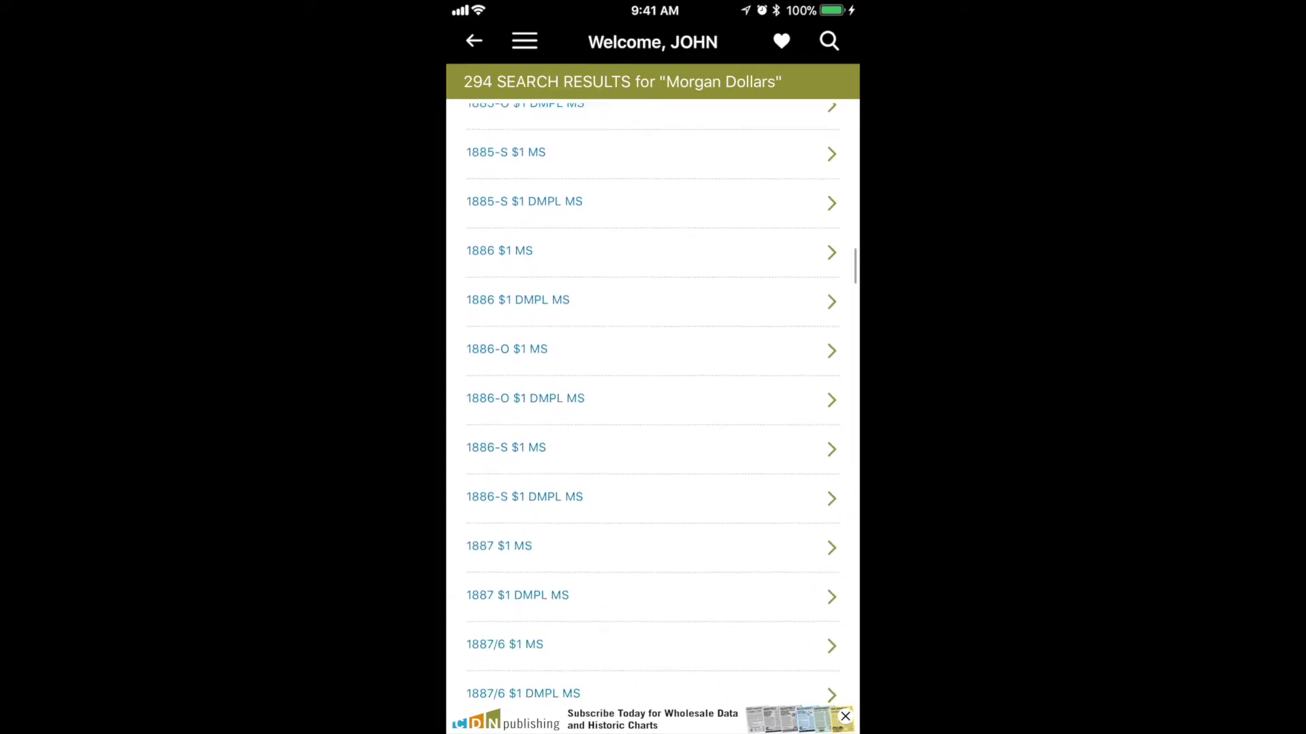
pyautogui.scroll(-6, 654, 409)
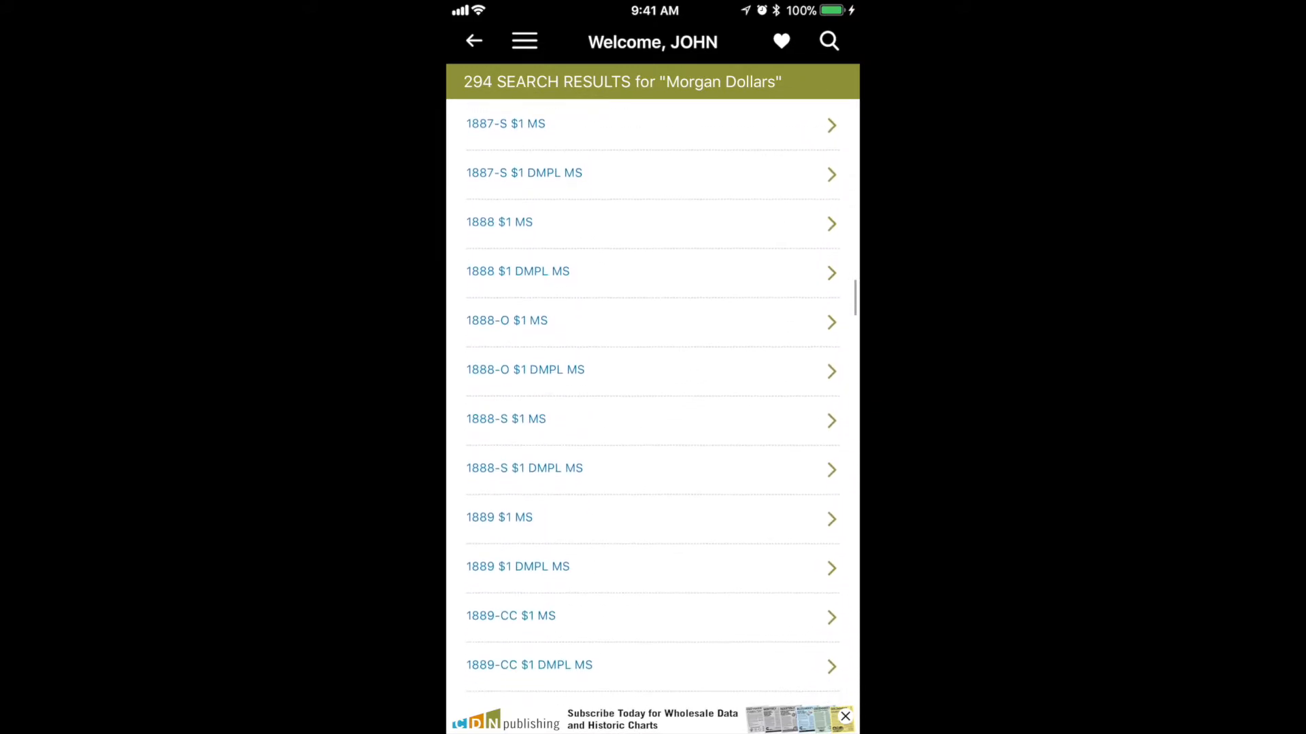
# Open the grade price table for the 1889-CC $1 MS from the results.
pyautogui.click(653, 399)
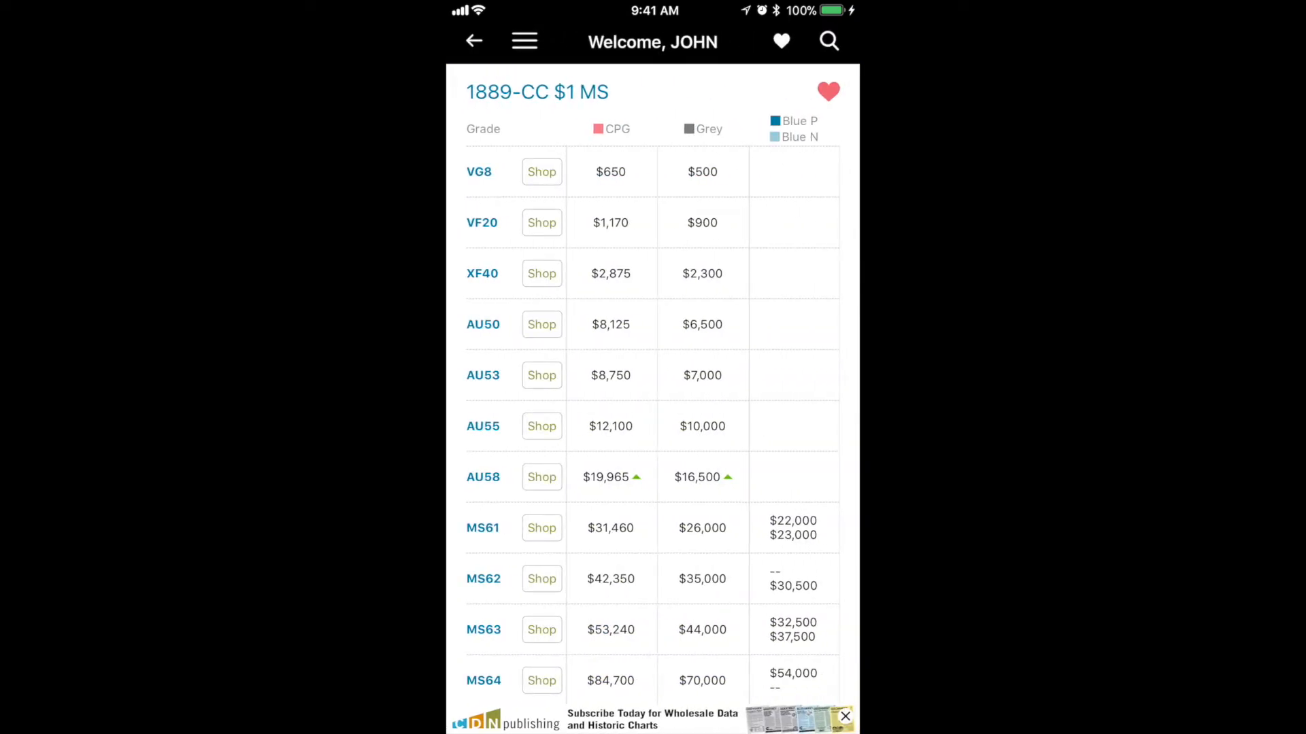
pyautogui.click(483, 629)
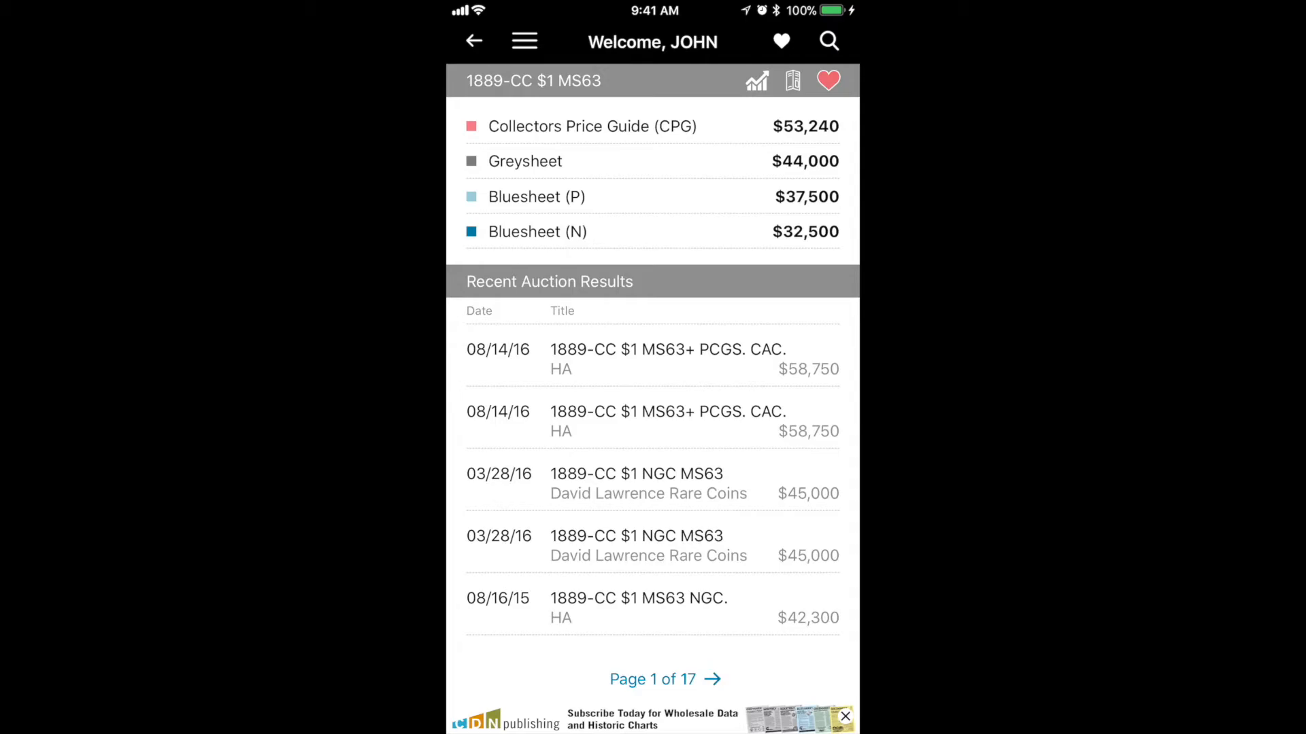
pyautogui.click(756, 81)
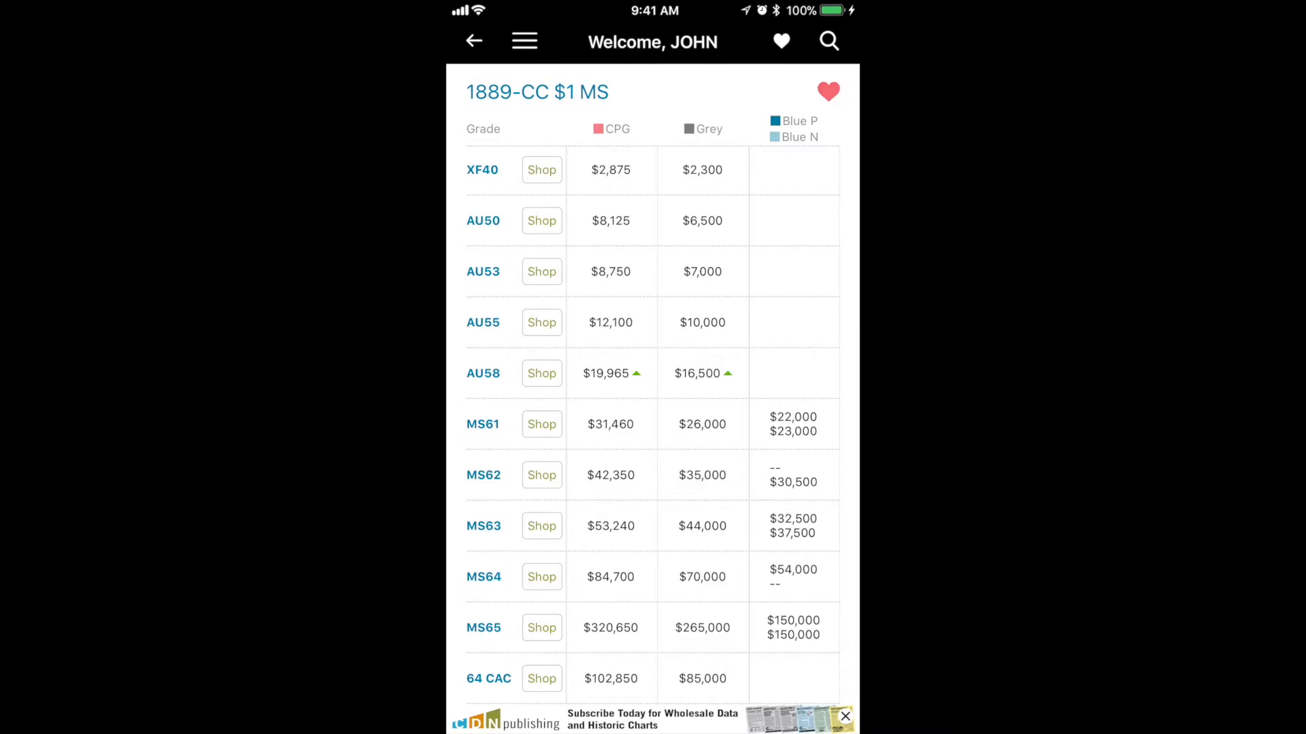
pyautogui.scroll(3, 653, 409)
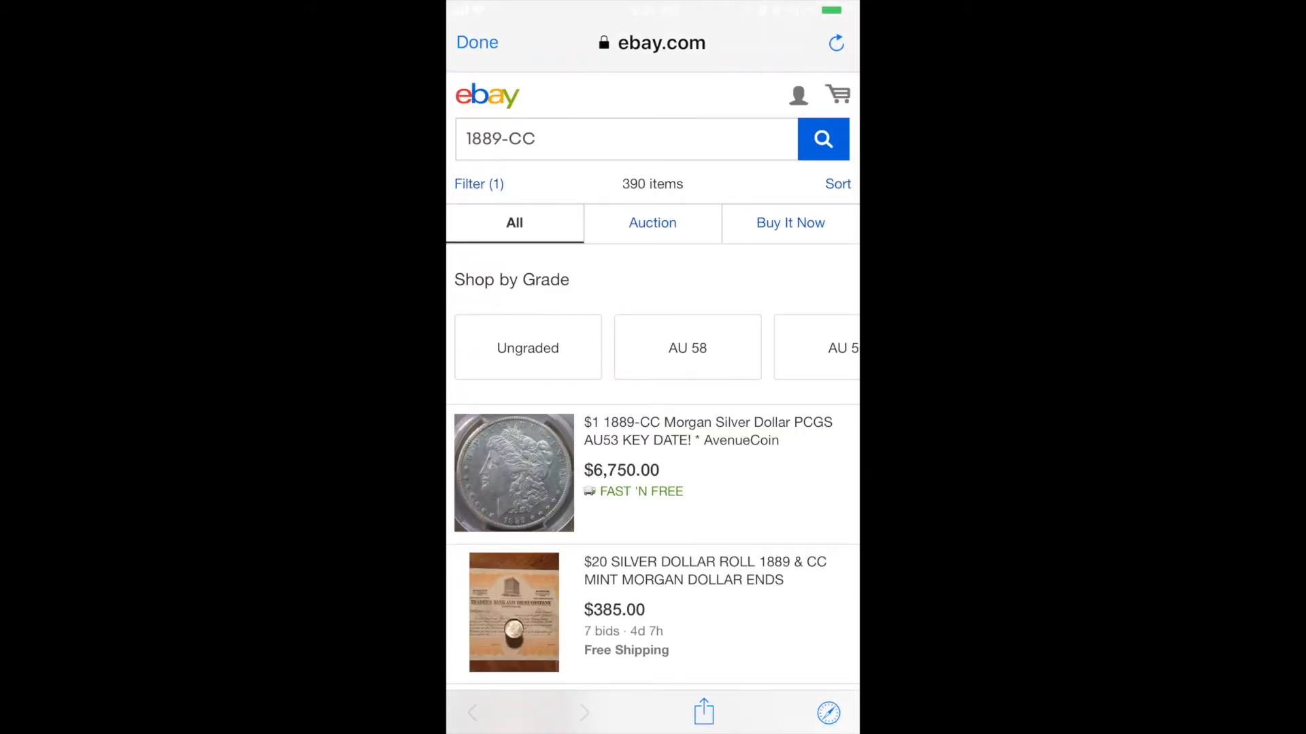
pyautogui.scroll(-10, 653, 408)
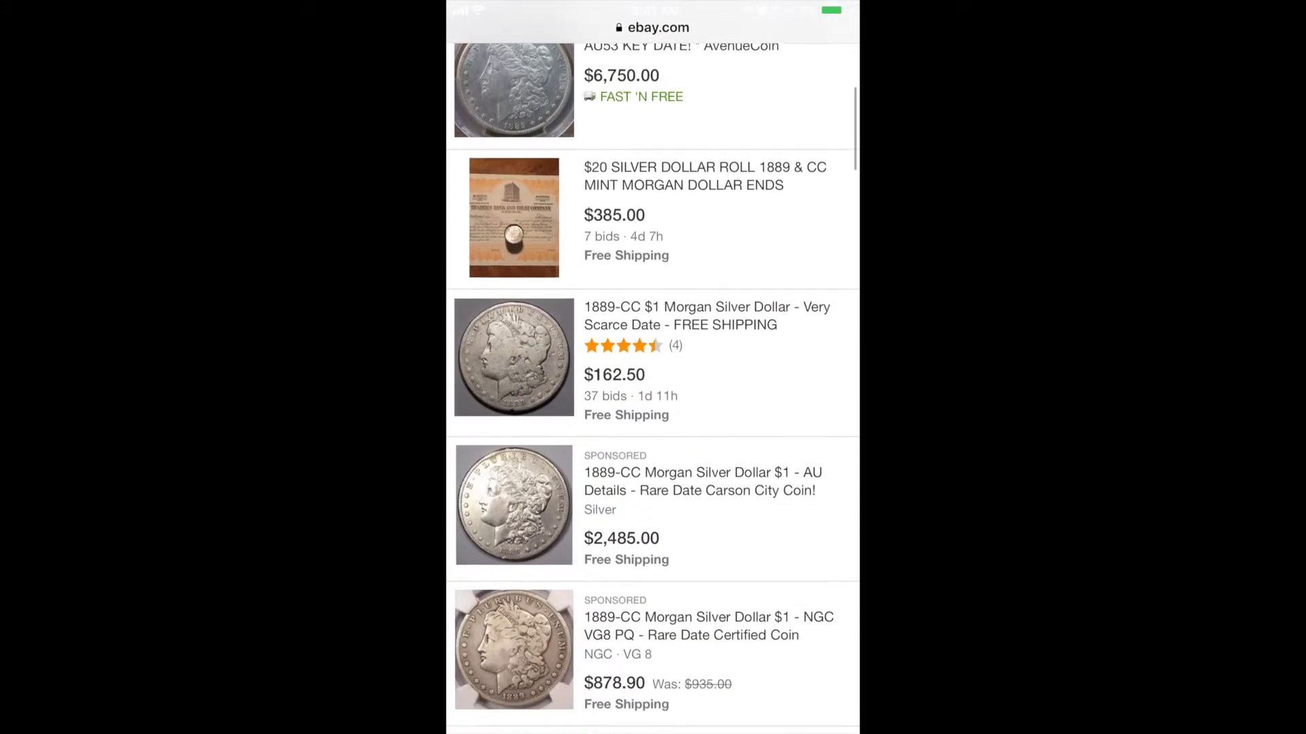
pyautogui.scroll(-5, 653, 408)
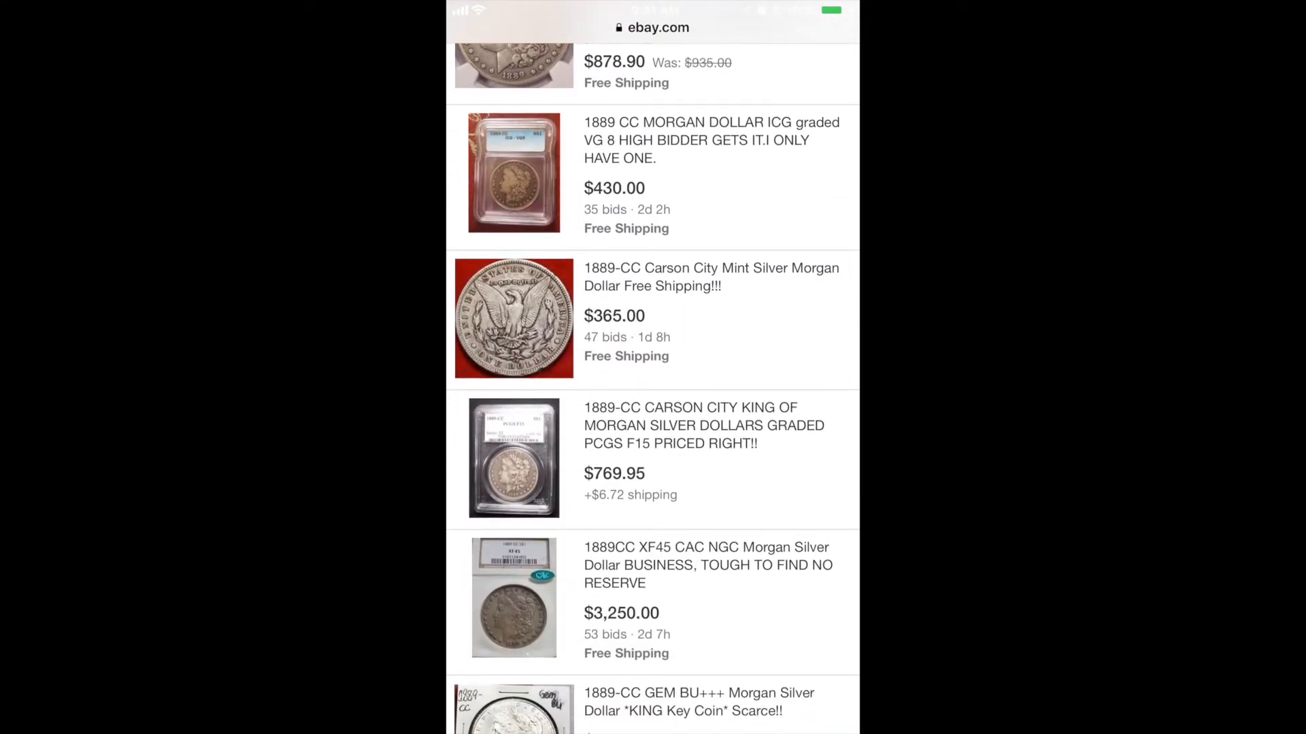
pyautogui.scroll(-5, 653, 409)
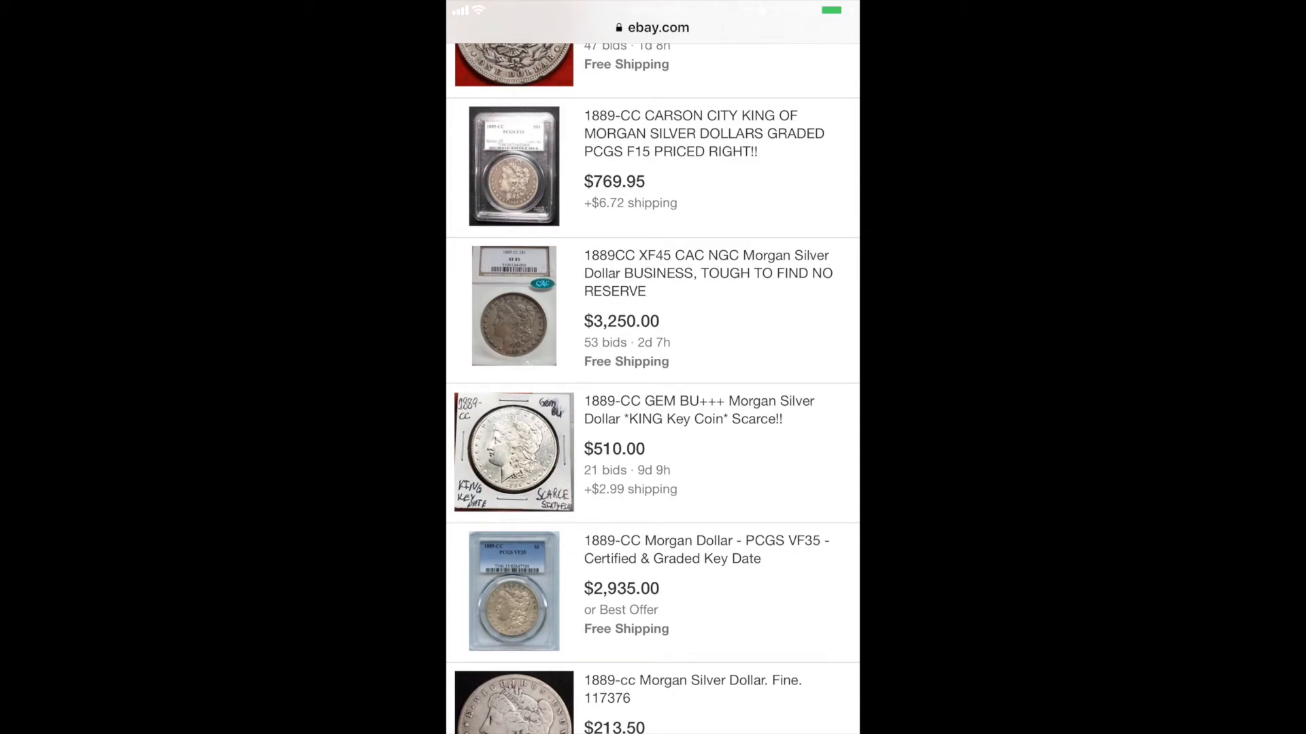
pyautogui.scroll(10, 653, 408)
pyautogui.click(475, 40)
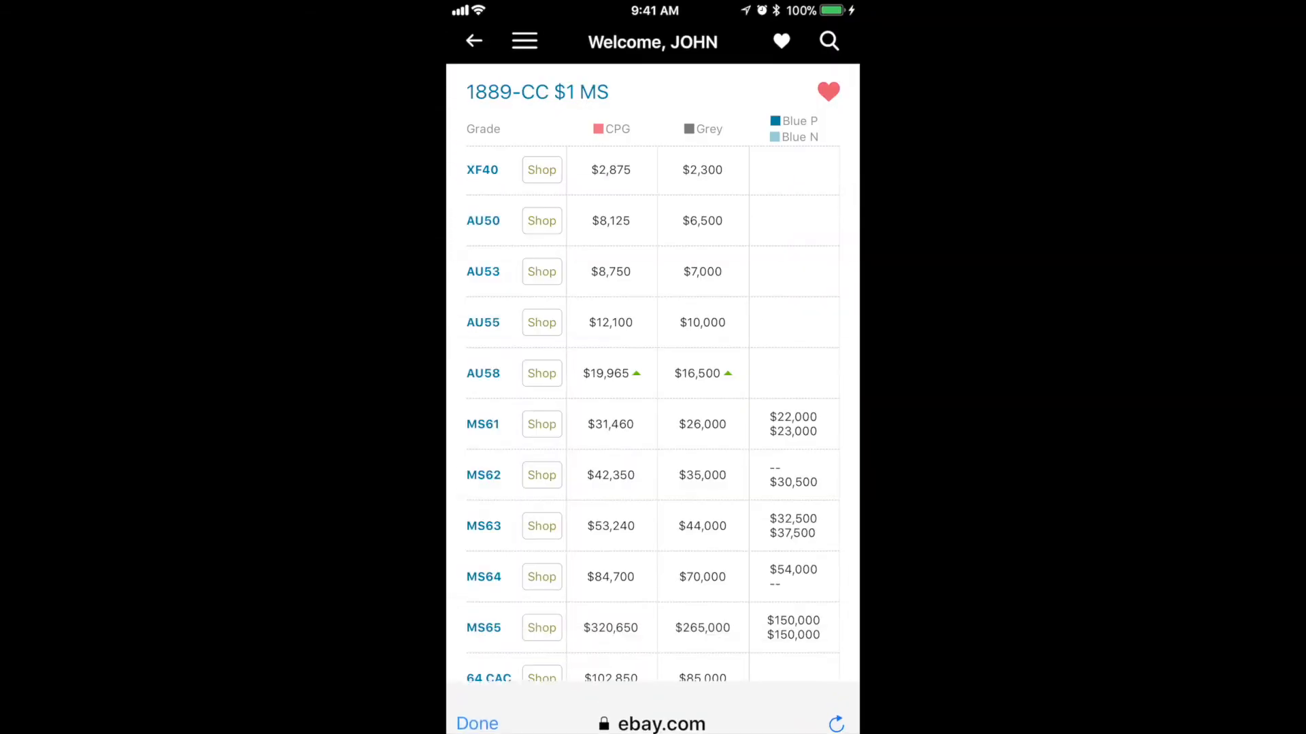
# Open the FR. 1509 1953 Red Seal $2 note's prices from My Favorites in the side menu.
pyautogui.click(473, 41)
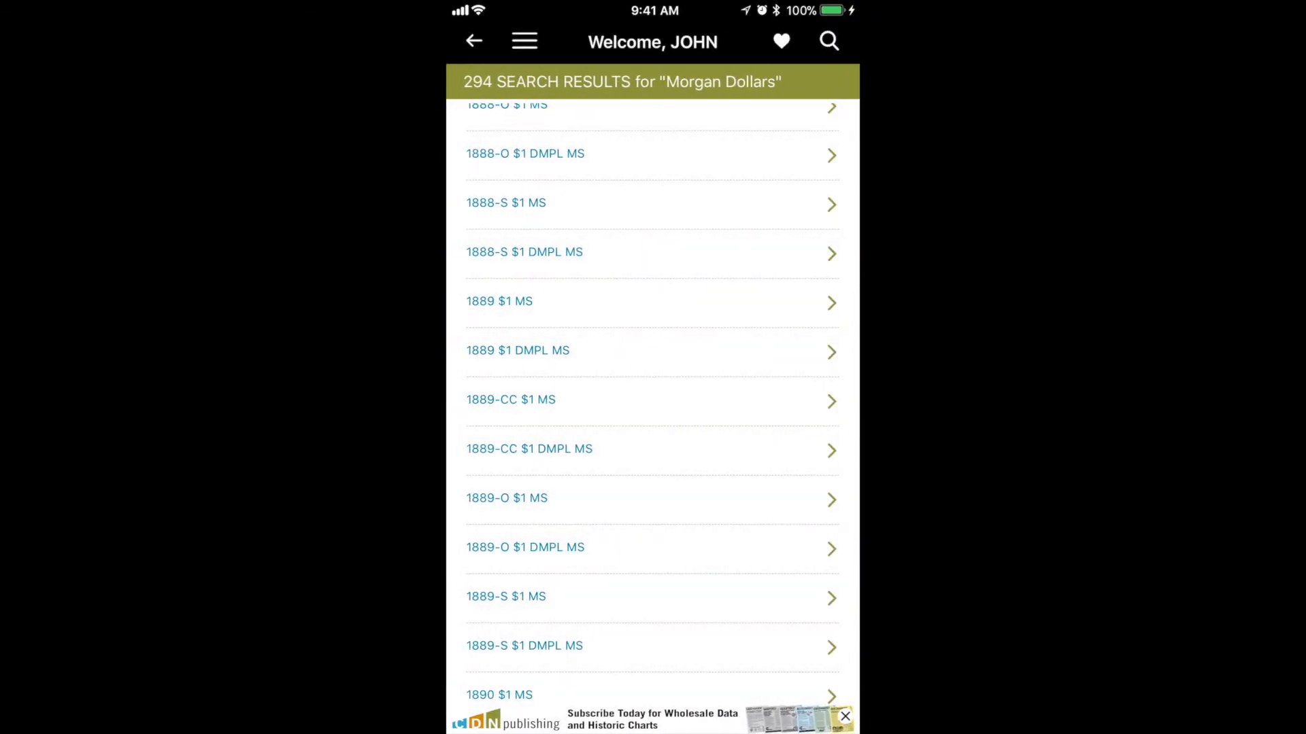
pyautogui.click(524, 42)
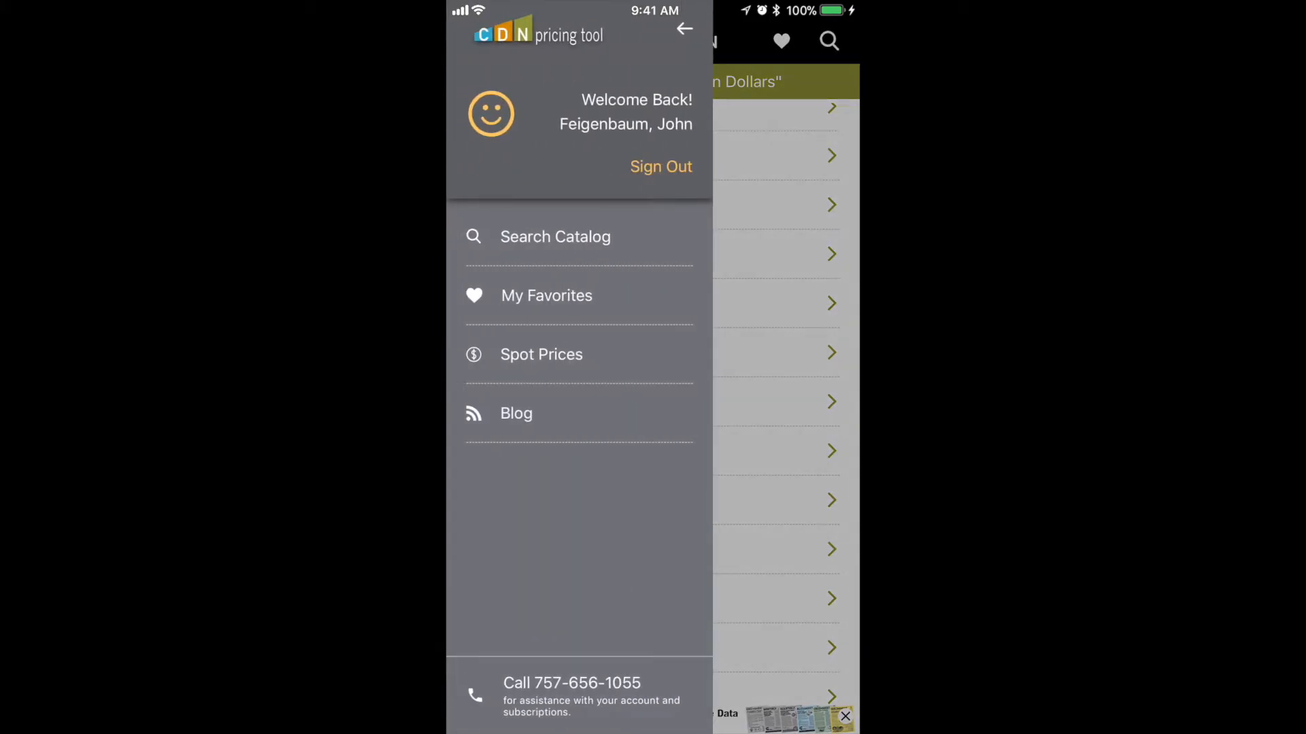
pyautogui.click(546, 294)
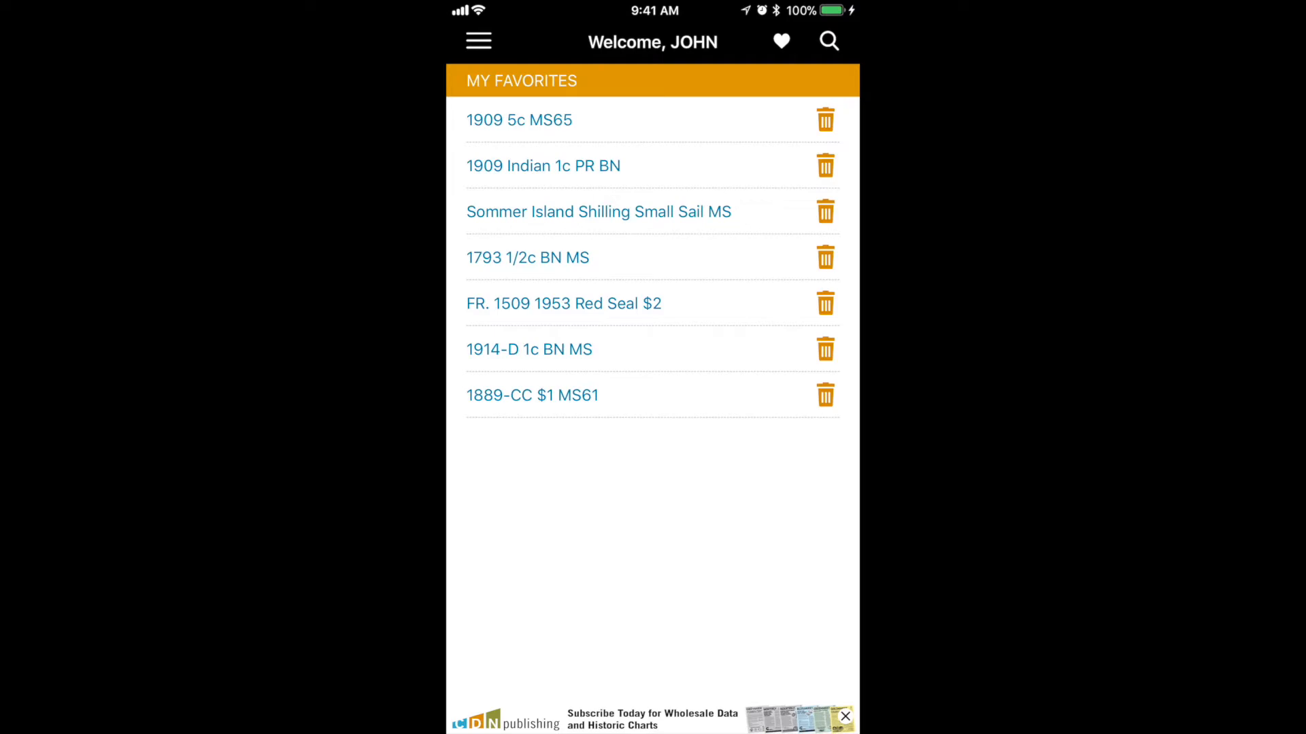
pyautogui.click(564, 303)
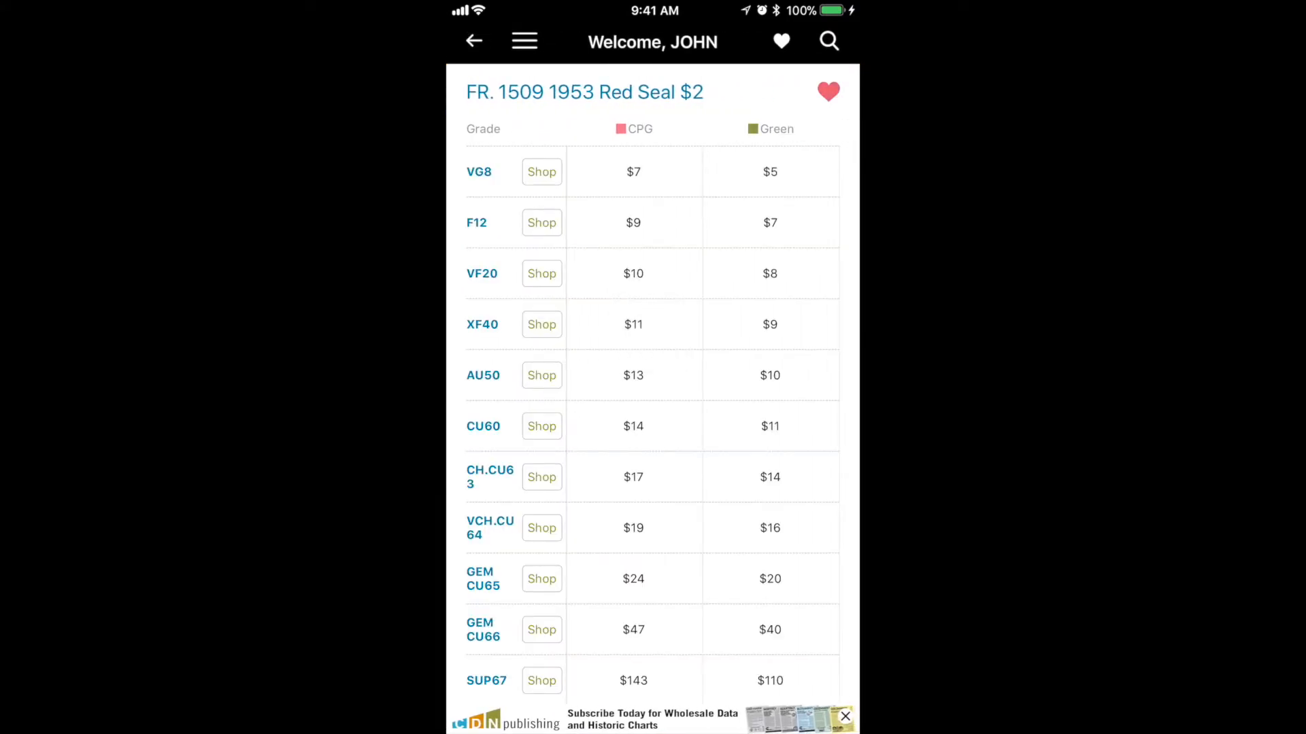
pyautogui.scroll(-2, 653, 408)
pyautogui.scroll(2, 653, 409)
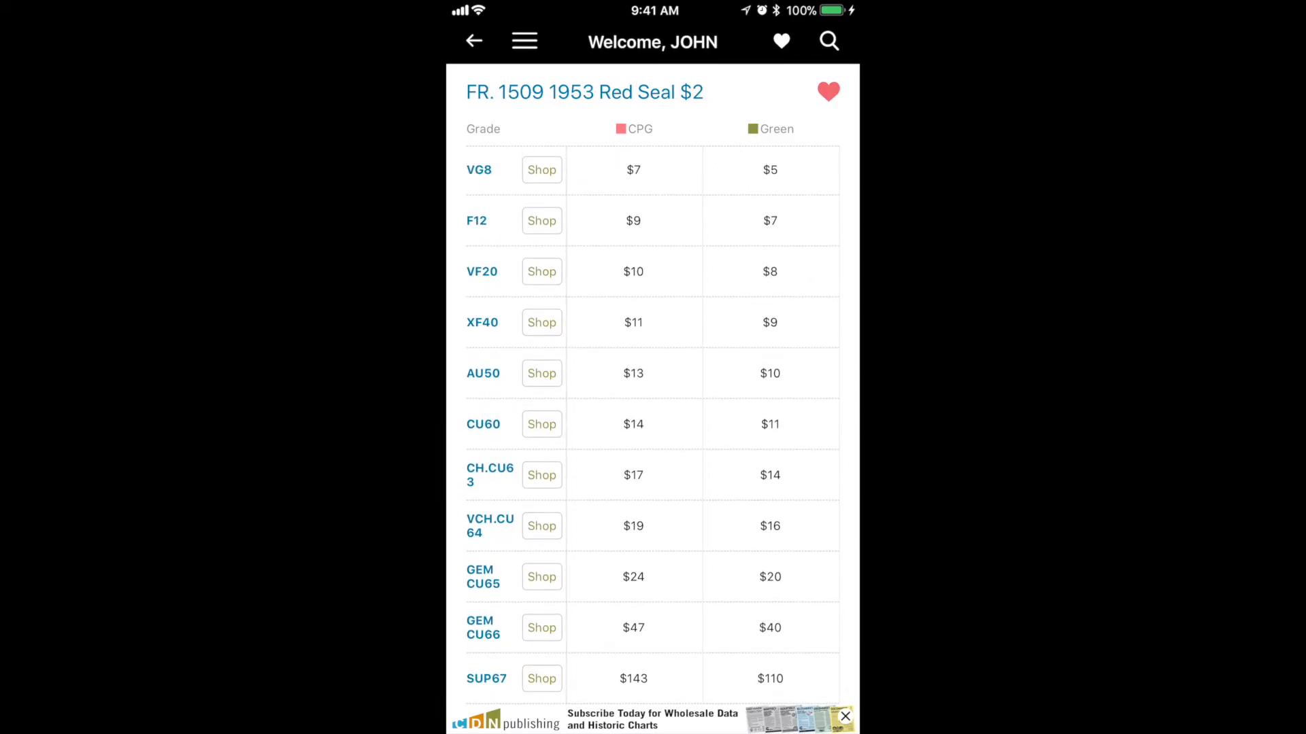
# Go to the CDN blog from the navigation menu.
pyautogui.click(525, 41)
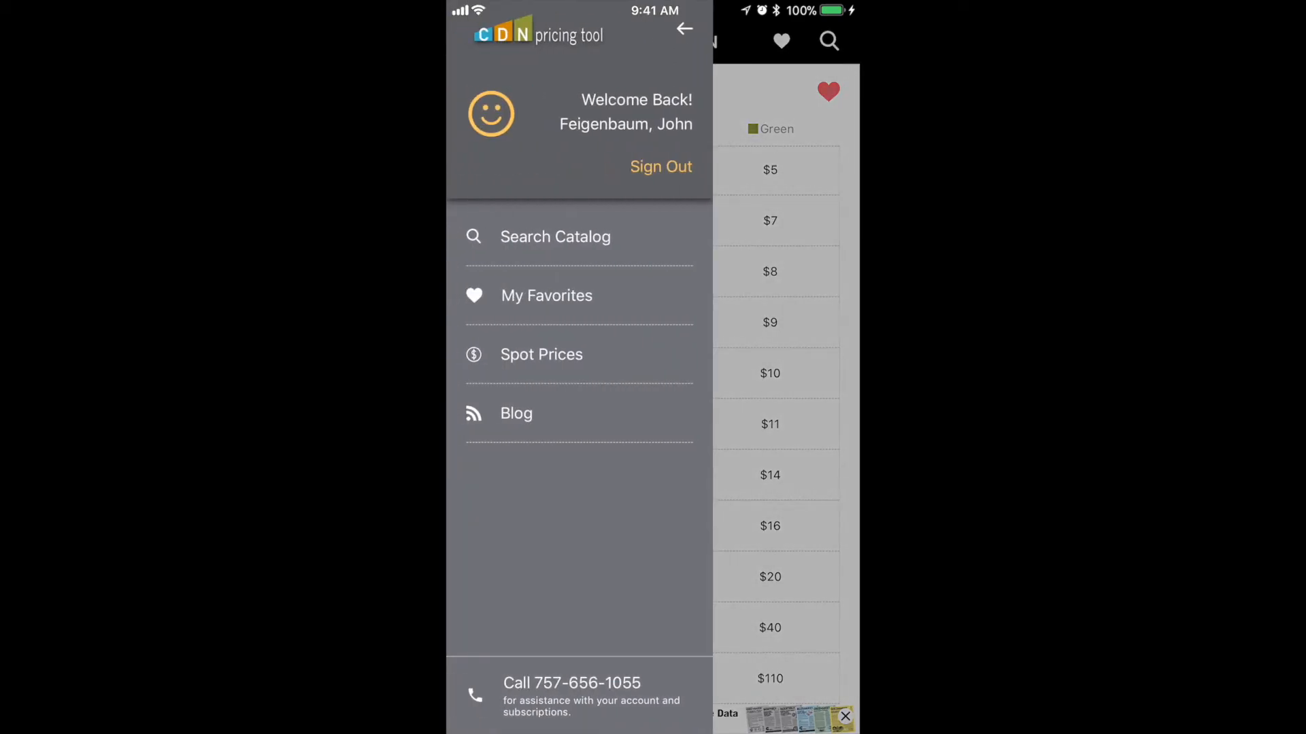
pyautogui.click(516, 413)
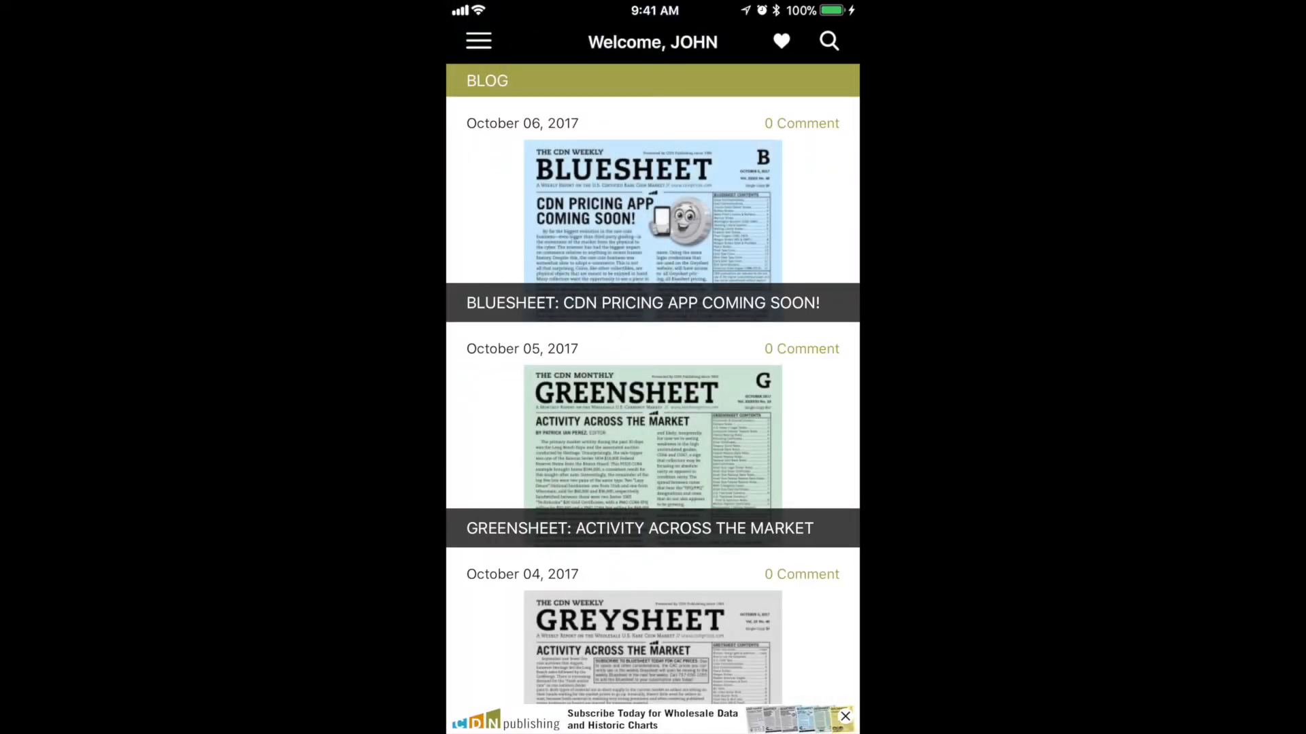
pyautogui.scroll(-5, 653, 408)
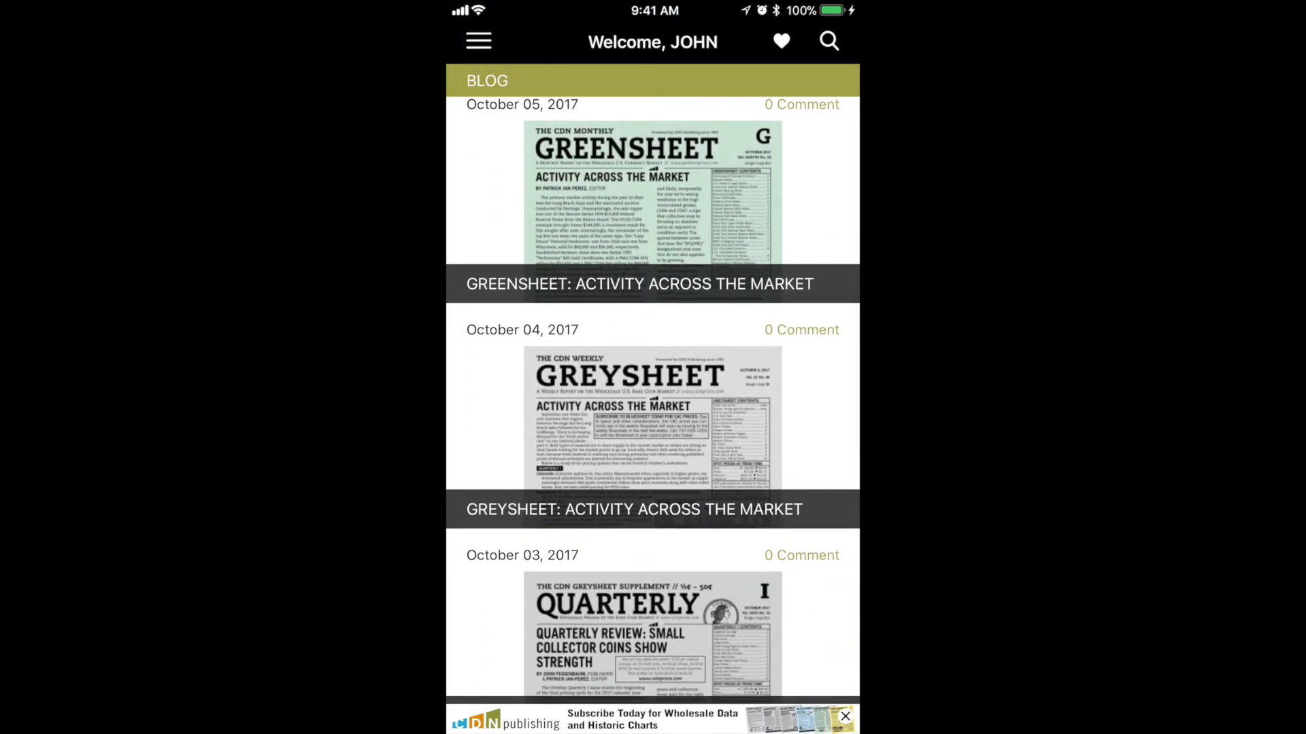
# Read the Greysheet 'Activity Across the Market' blog post.
pyautogui.click(653, 419)
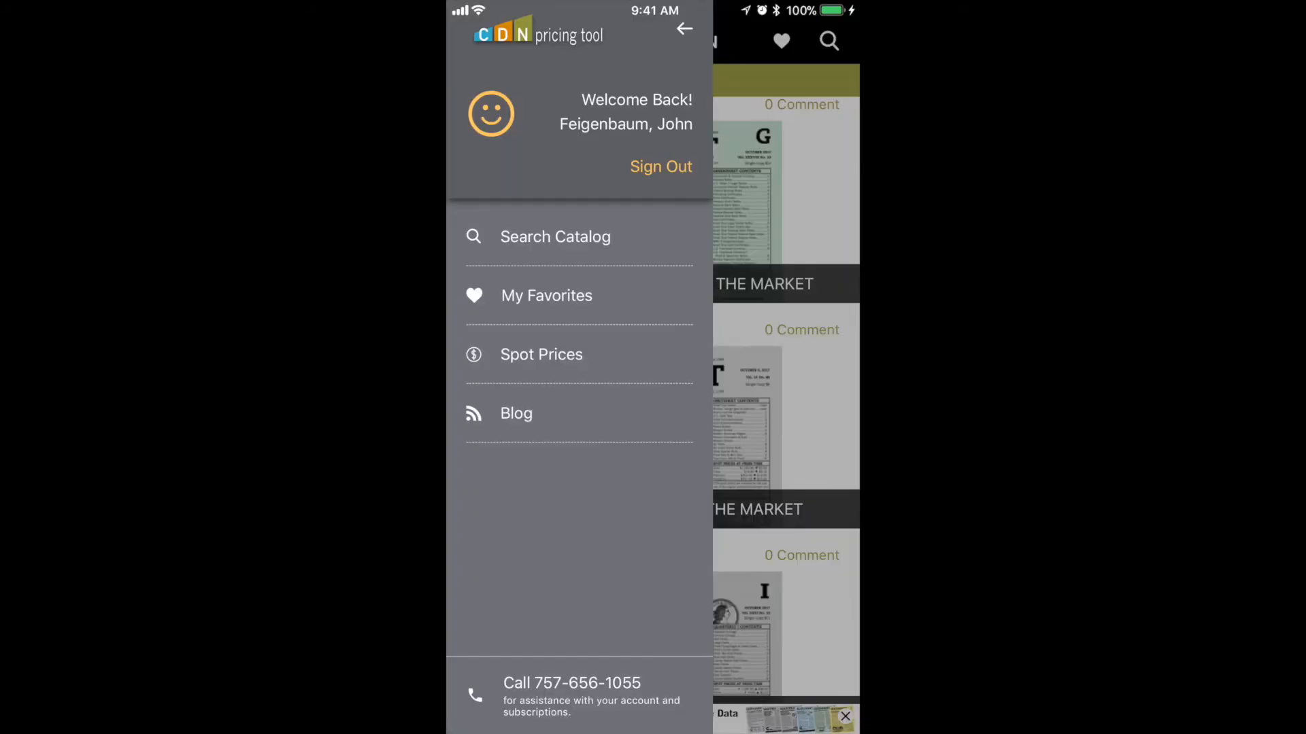
# View spot prices with silver's 90-day chart and platinum's 5-year chart.
pyautogui.click(541, 354)
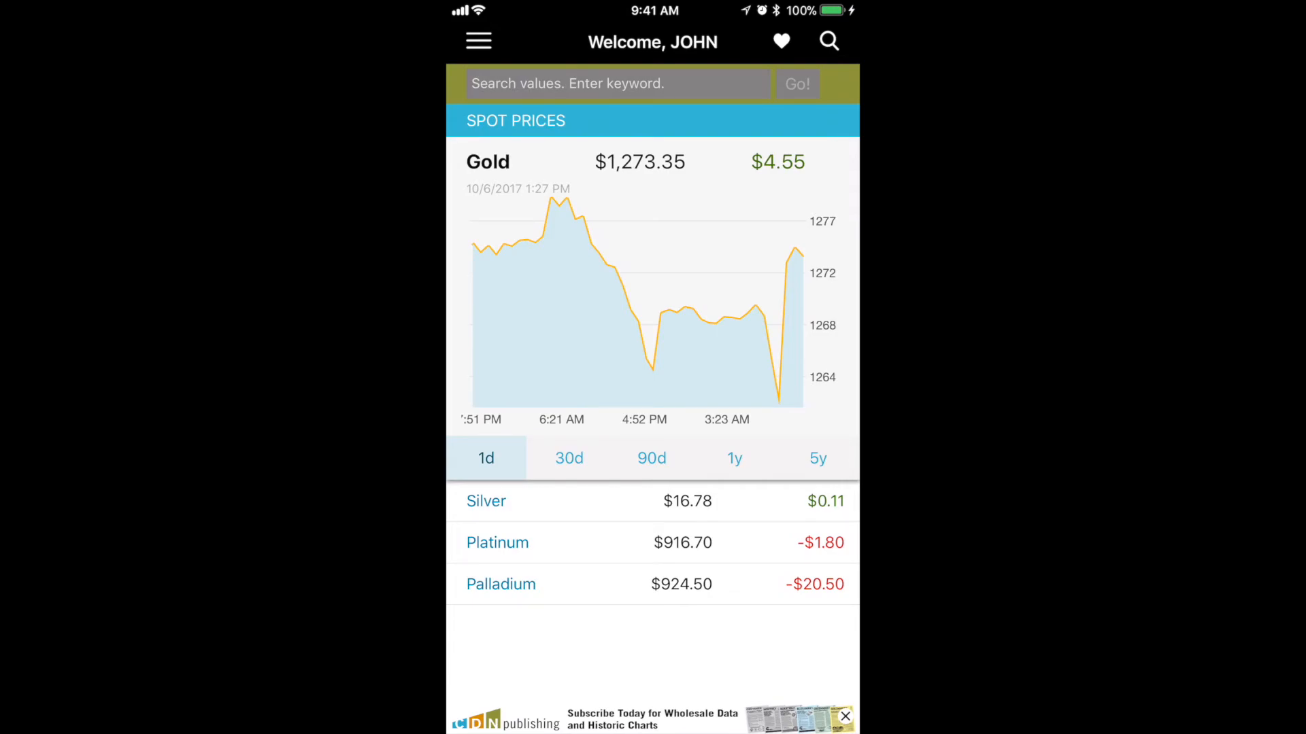
pyautogui.click(551, 501)
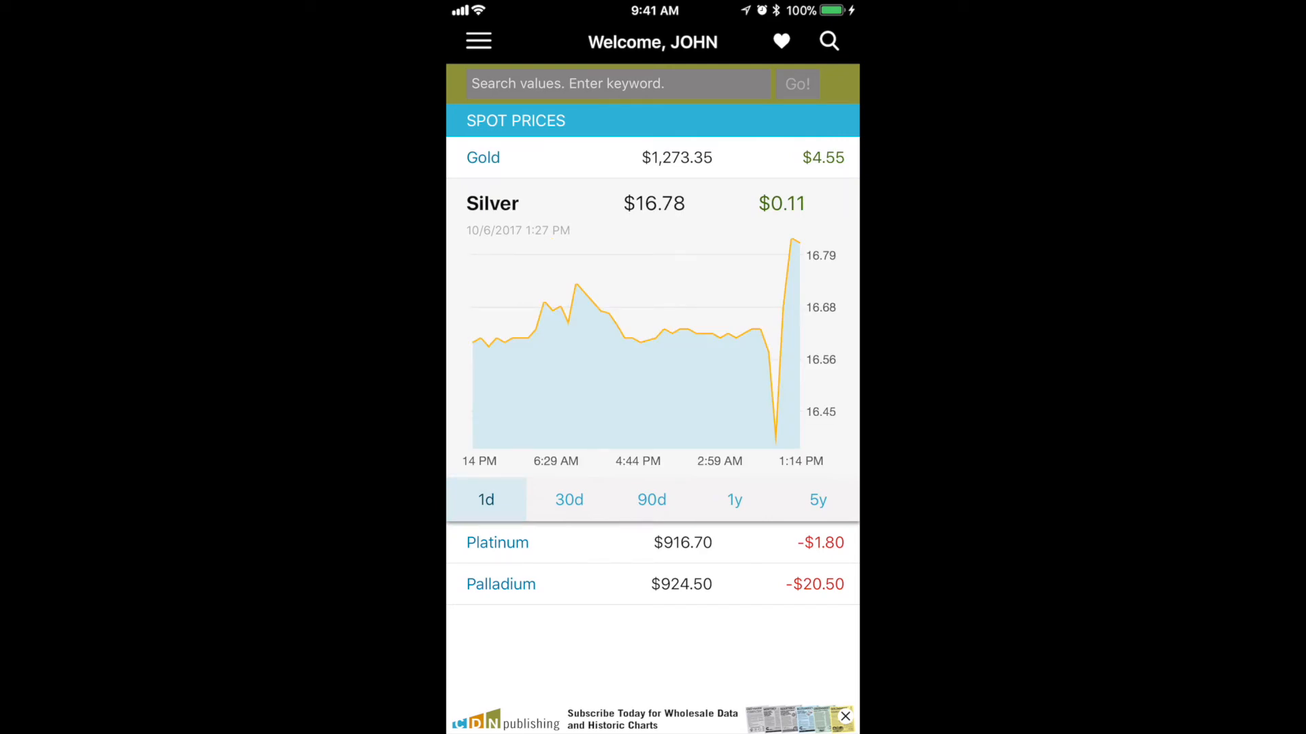
pyautogui.click(652, 500)
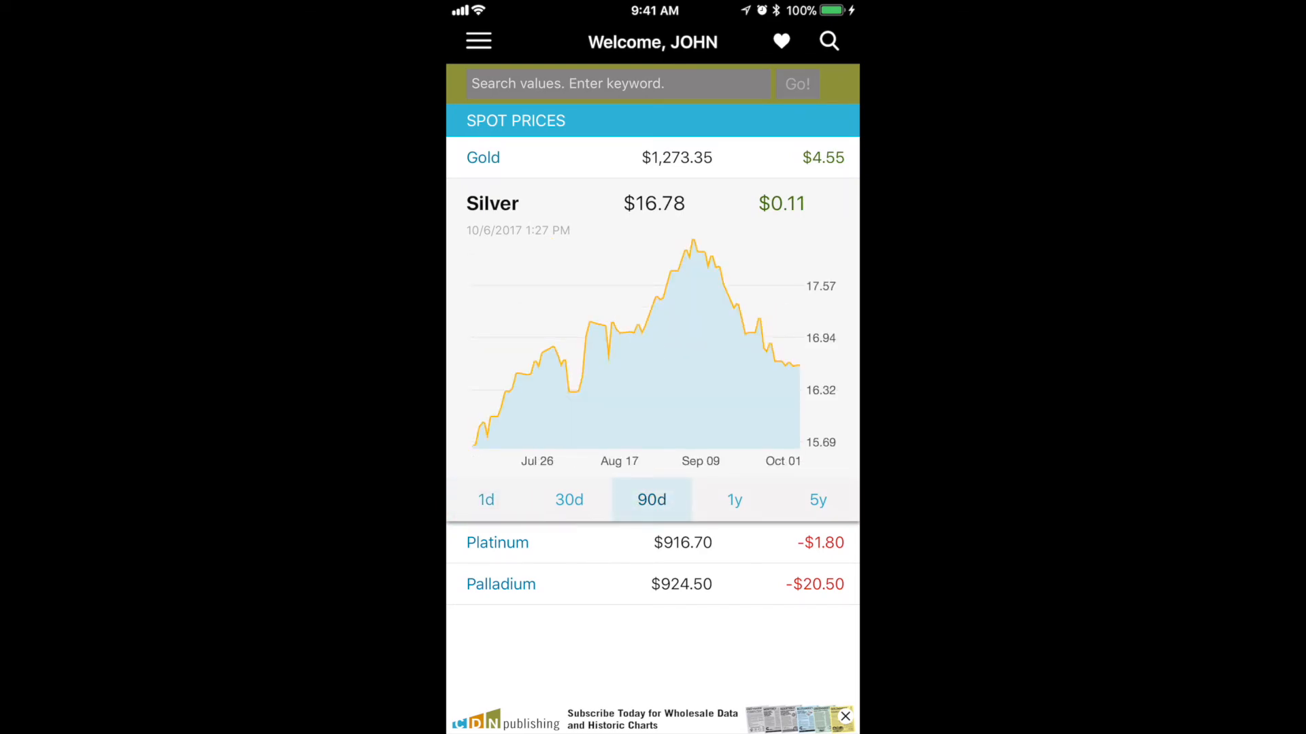
pyautogui.click(551, 541)
pyautogui.click(818, 542)
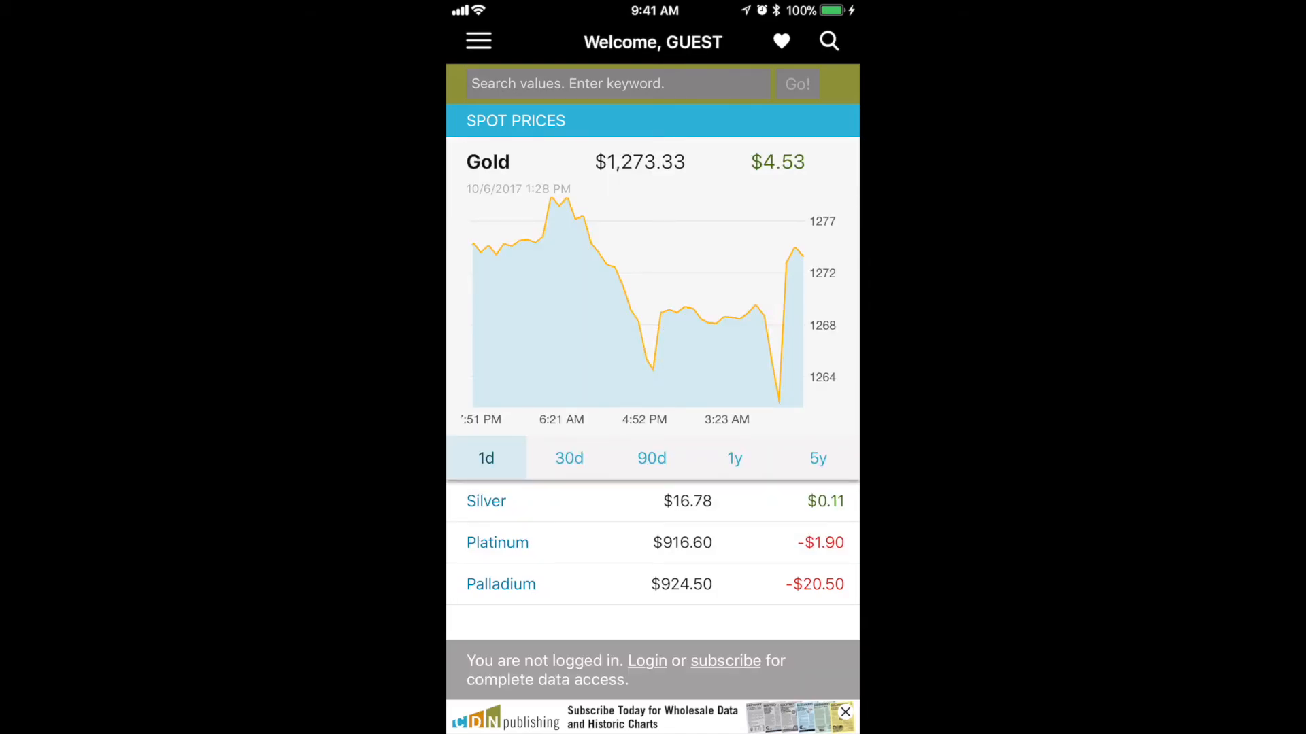
# Run a guest catalog search for '1901-s'.
pyautogui.click(616, 83)
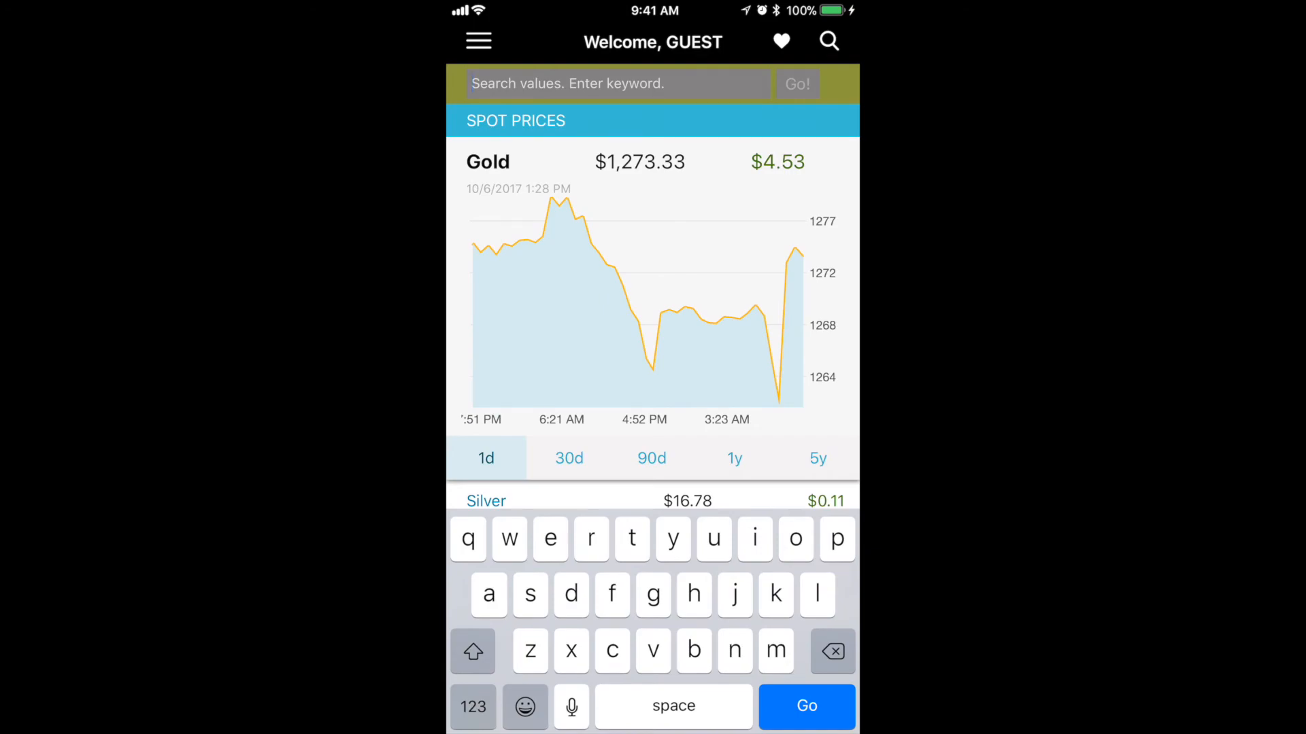
pyautogui.click(473, 706)
pyautogui.write('901')
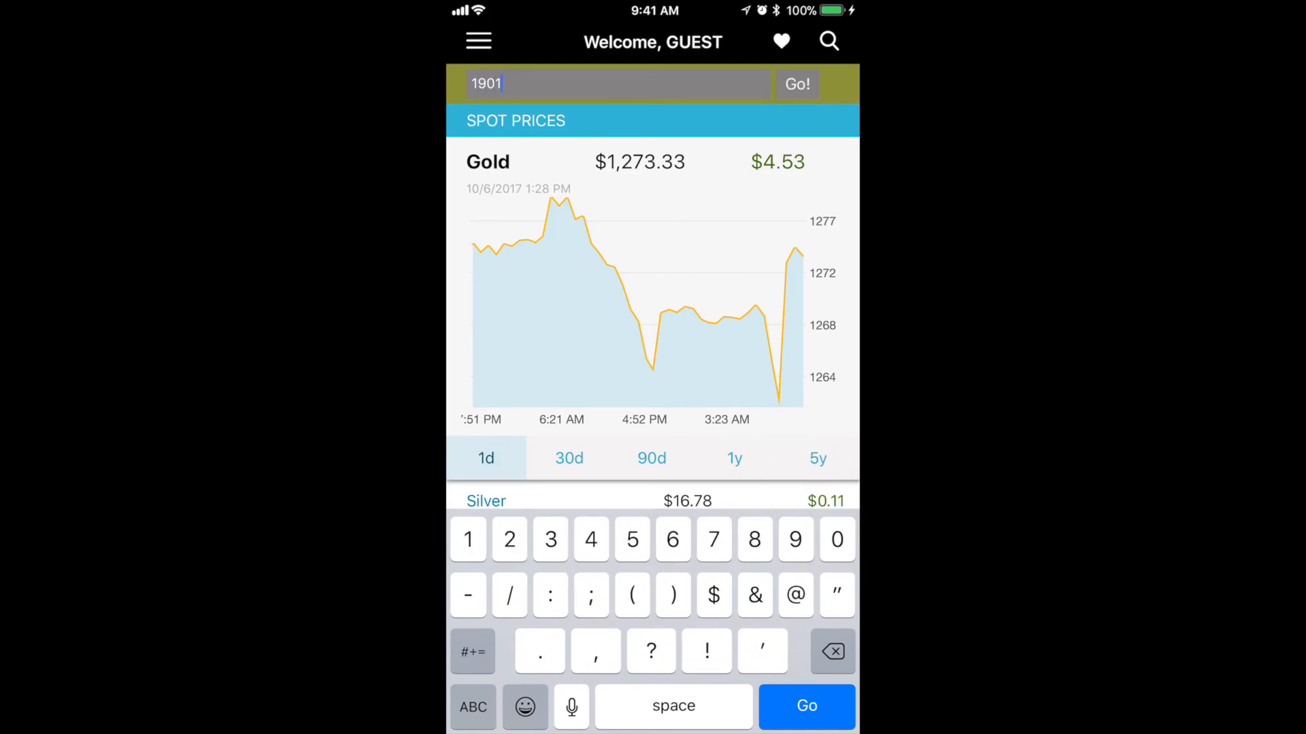
pyautogui.write('-')
pyautogui.click(474, 706)
pyautogui.write('s')
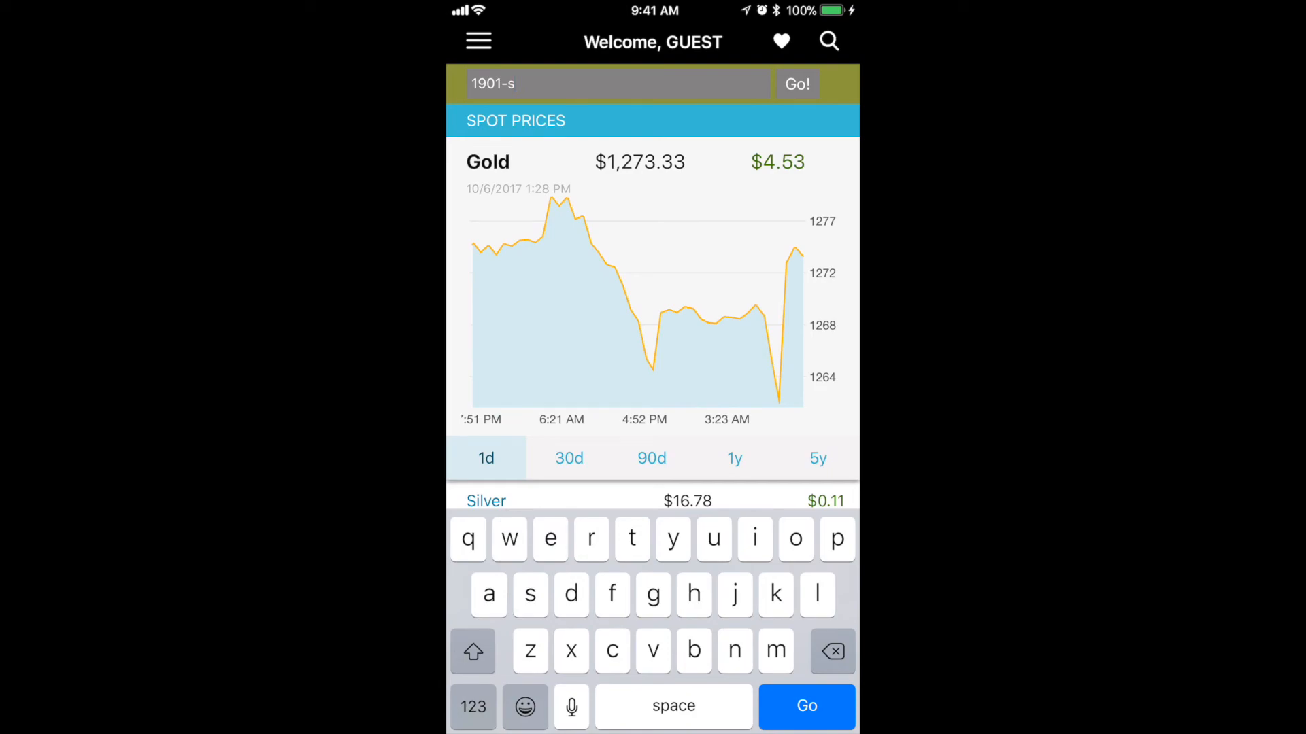
pyautogui.press('Return')
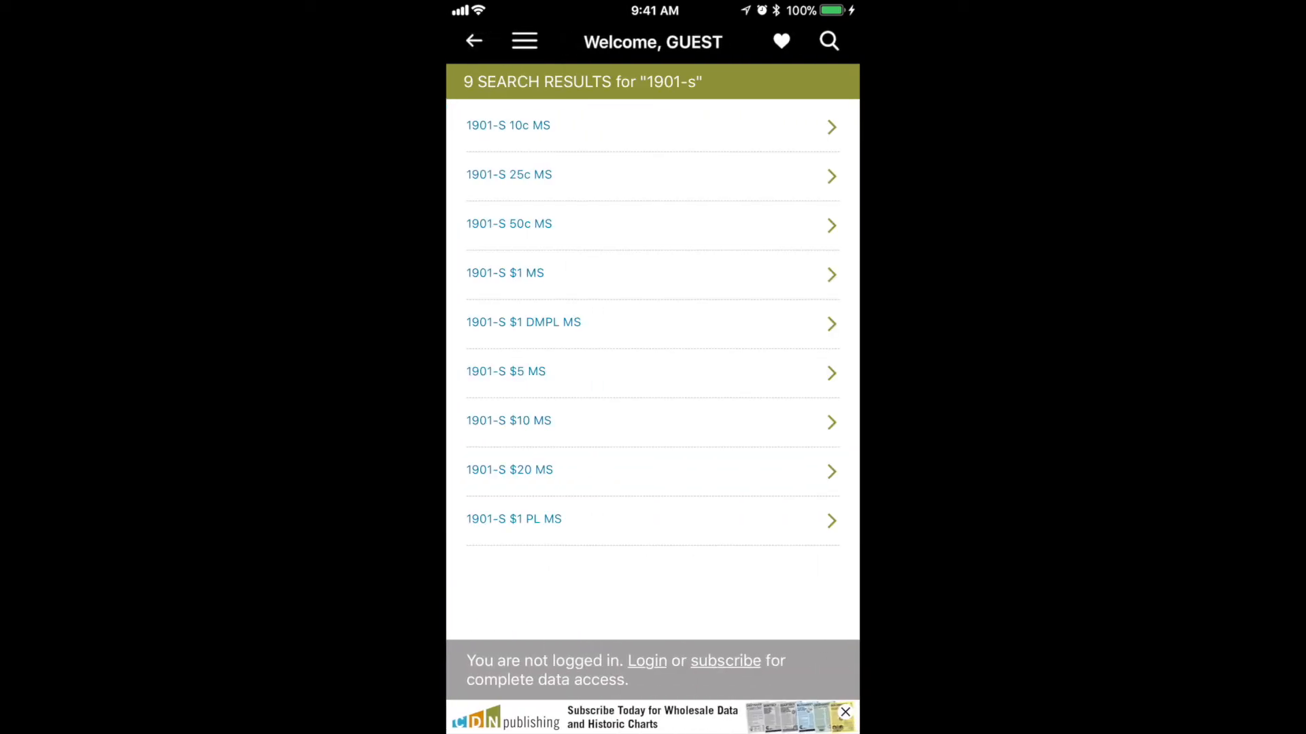
# Open the 1901-S 25c MS grade price table from the 9 results.
pyautogui.click(652, 174)
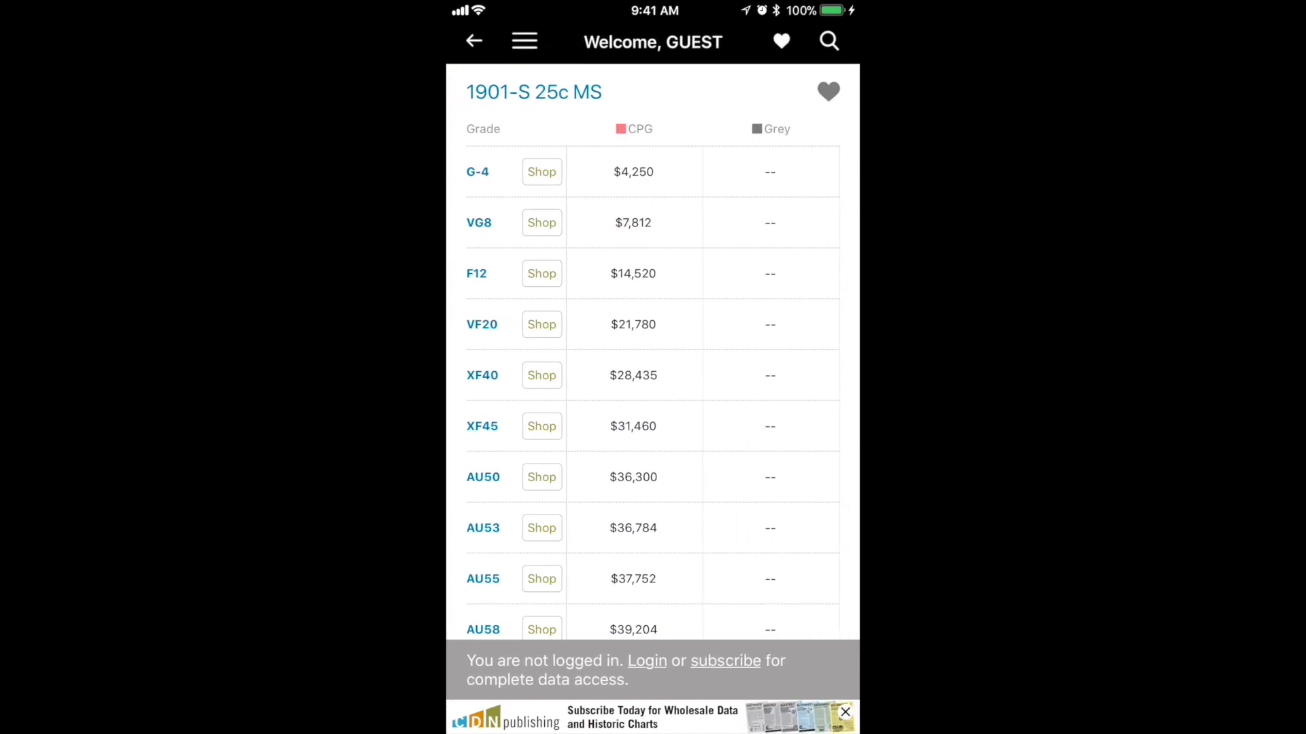